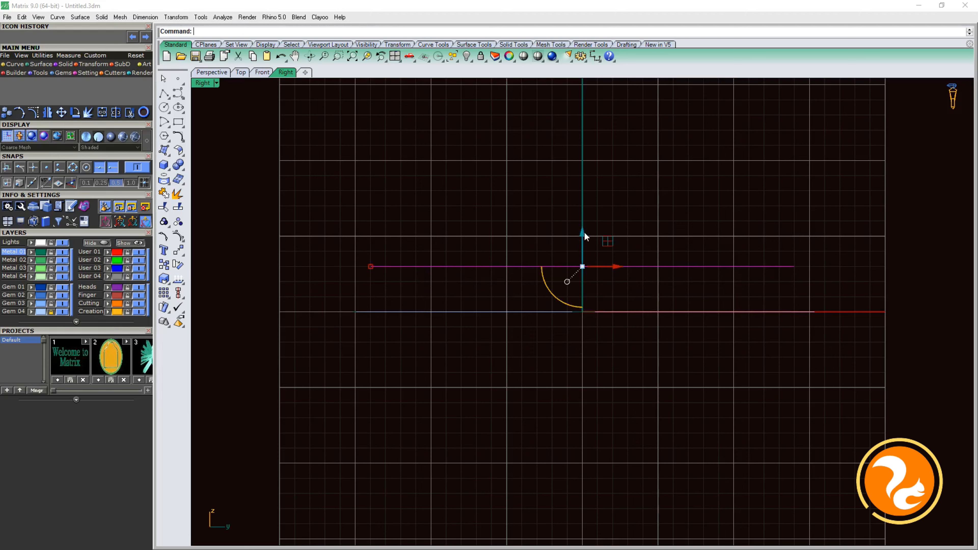
Step: Raise the copied inner circle about three grid squares and draw vertical cross-section lines between the circle levels in the Front view
click(286, 72)
drag(578, 278, 584, 233)
click(178, 93)
click(261, 73)
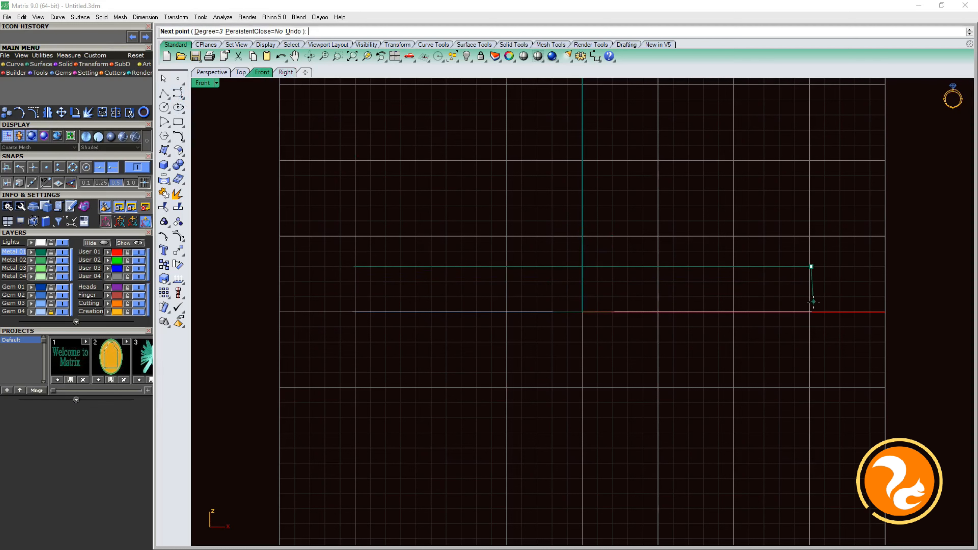
click(790, 267)
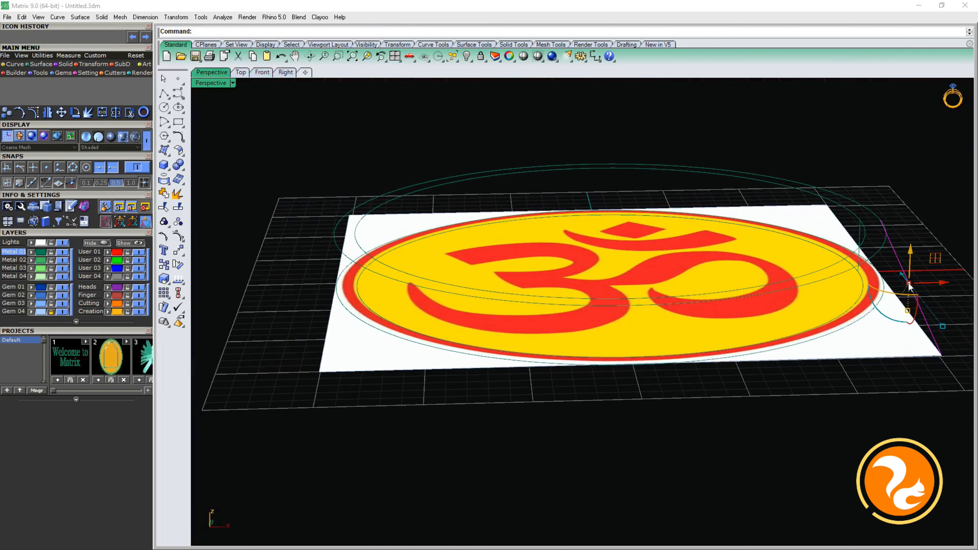
right_drag(927, 292, 707, 203)
right_click(546, 168)
click(877, 233)
click(877, 288)
right_click(878, 254)
right_drag(877, 247, 893, 304)
right_click(880, 312)
click(881, 311)
click(881, 265)
key(Escape)
click(886, 247)
right_click(888, 249)
key(Escape)
Step: Sweep the ring's outer wall along the lower and upper outer circles, using the outer vertical line as cross section
right_click(907, 264)
click(874, 317)
click(887, 251)
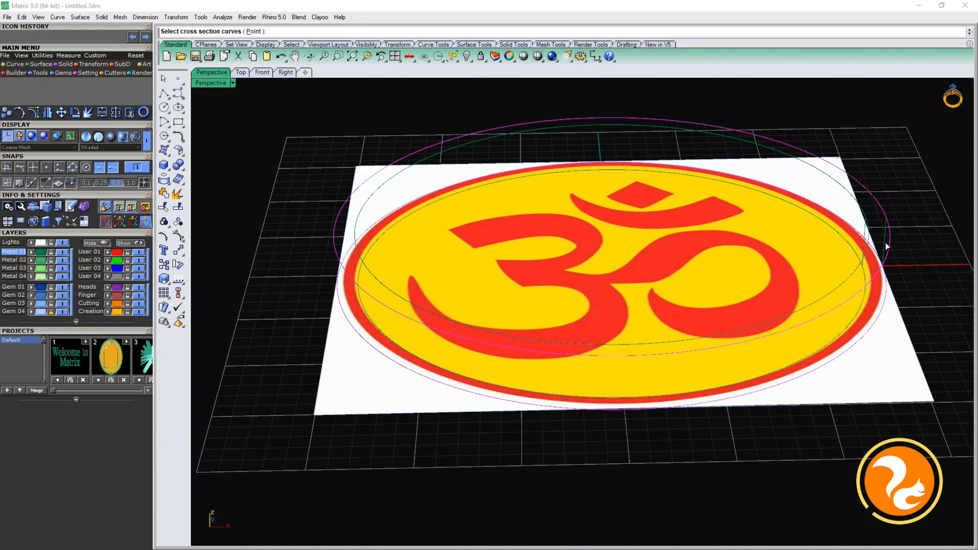
click(885, 241)
right_click(884, 241)
Step: Sweep the ring's inner wall along the lower and upper inner circles, using the inner vertical line as cross section
right_drag(884, 241, 889, 301)
right_click(847, 301)
click(848, 284)
click(848, 285)
click(837, 190)
right_click(838, 192)
right_drag(839, 191, 881, 296)
right_drag(852, 267, 838, 251)
Step: Draw a short line between the upper inner and outer circles and sweep the ring's top face from it
click(176, 94)
click(871, 219)
click(892, 220)
right_click(886, 219)
right_click(874, 230)
click(872, 232)
click(893, 235)
click(883, 219)
right_click(883, 219)
Step: Close the ring's surfaces with the Cap command
right_drag(605, 356, 616, 378)
click(599, 278)
click(365, 232)
text(Cap)
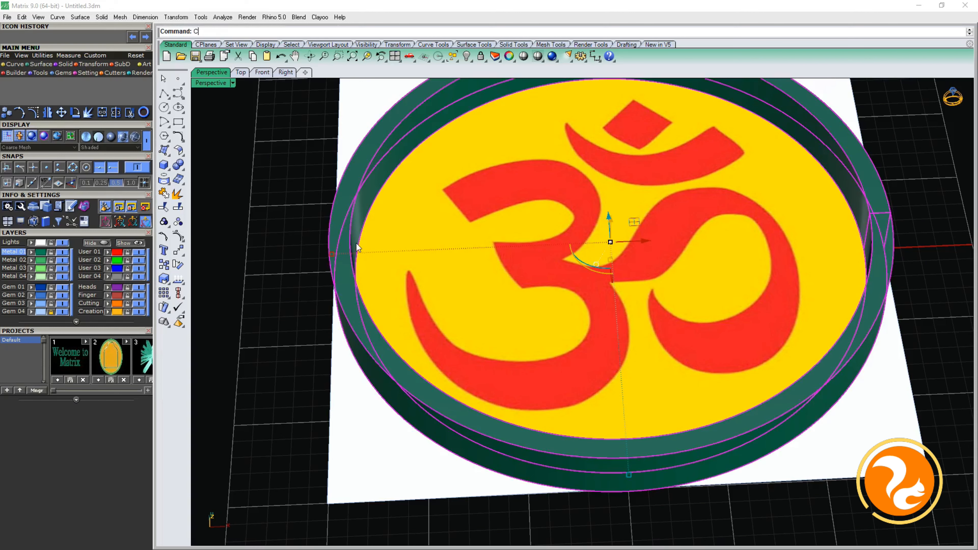
key(Return)
right_drag(587, 266, 589, 170)
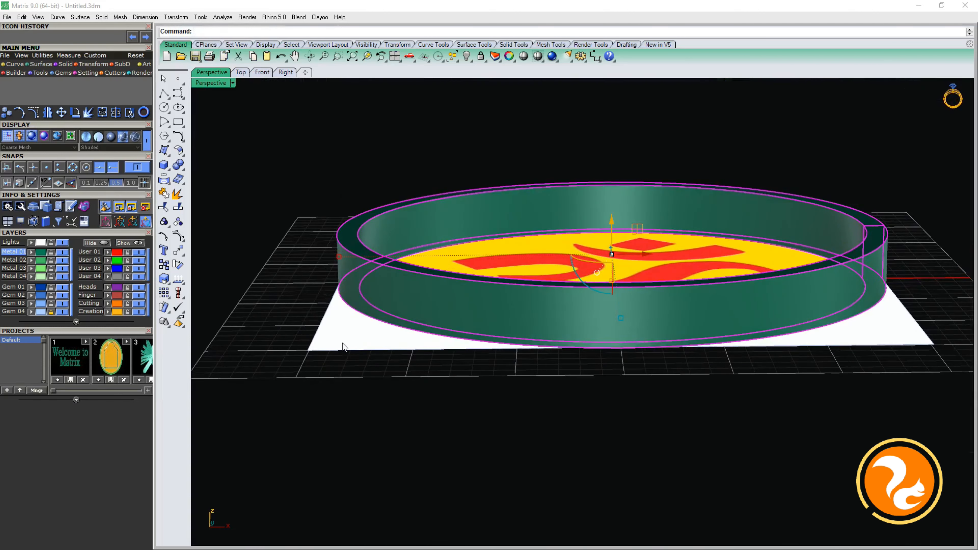
Step: Hide the Gem 04 layer with the reference picture and set the Top view to the Plastic display mode
click(67, 311)
right_drag(385, 173, 358, 262)
click(443, 316)
right_drag(443, 316, 500, 416)
click(237, 72)
click(212, 83)
click(259, 228)
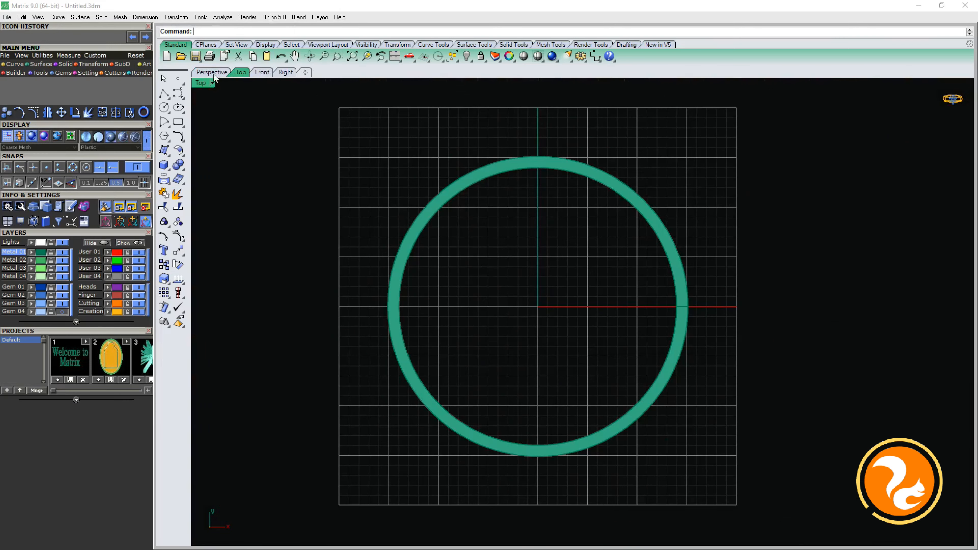
Step: Examine the ring solid and the circles along its base from the top and in perspective
scroll(395, 274, up, 4)
click(388, 274)
click(296, 168)
click(211, 73)
right_drag(339, 124, 372, 100)
click(491, 339)
click(520, 365)
right_drag(520, 346, 486, 400)
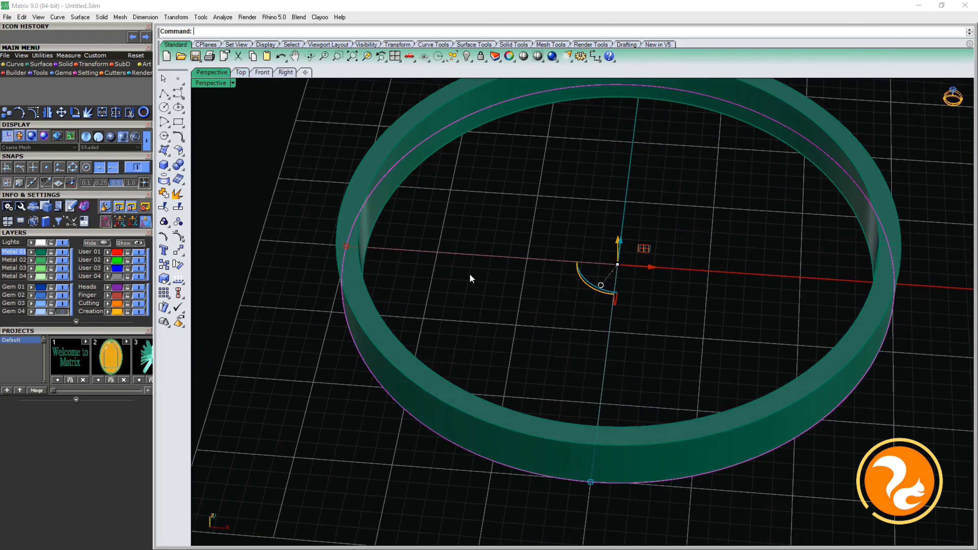
right_drag(292, 125, 362, 199)
Step: Draw a tiny circle centred on the origin in the Top view
click(241, 73)
click(165, 108)
scroll(577, 323, up, 6)
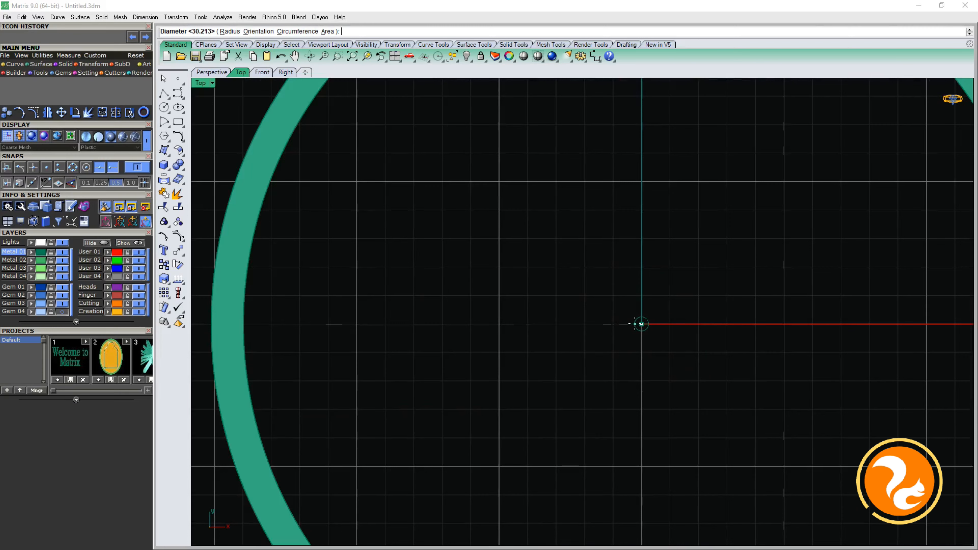
click(635, 324)
scroll(597, 380, down, 8)
Step: Hide the ring solid and delete the inner base circle
click(456, 276)
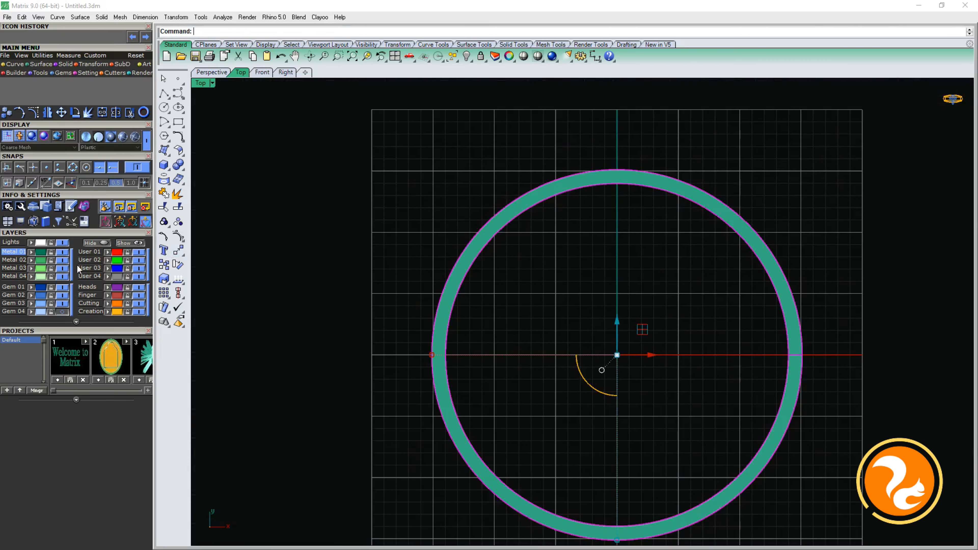
click(101, 242)
click(446, 338)
key(Delete)
click(433, 334)
Step: Draw a straight radial line from the tiny centre circle to the outer base circle in perspective
click(211, 72)
click(178, 93)
click(613, 267)
click(347, 253)
right_click(347, 253)
right_drag(394, 266, 397, 293)
Step: Create a flat disc with Sweep2 along the outer and centre circles, using the radial line as cross section
text(Sweep2)
key(Return)
click(435, 422)
click(618, 267)
click(594, 265)
right_click(594, 264)
Step: Delete the leftover wall cross-section lines at the side of the disc
scroll(595, 264, down, 4)
right_drag(595, 320, 597, 270)
shift+click(783, 254)
drag(801, 263, 766, 244)
ctrl+click(761, 327)
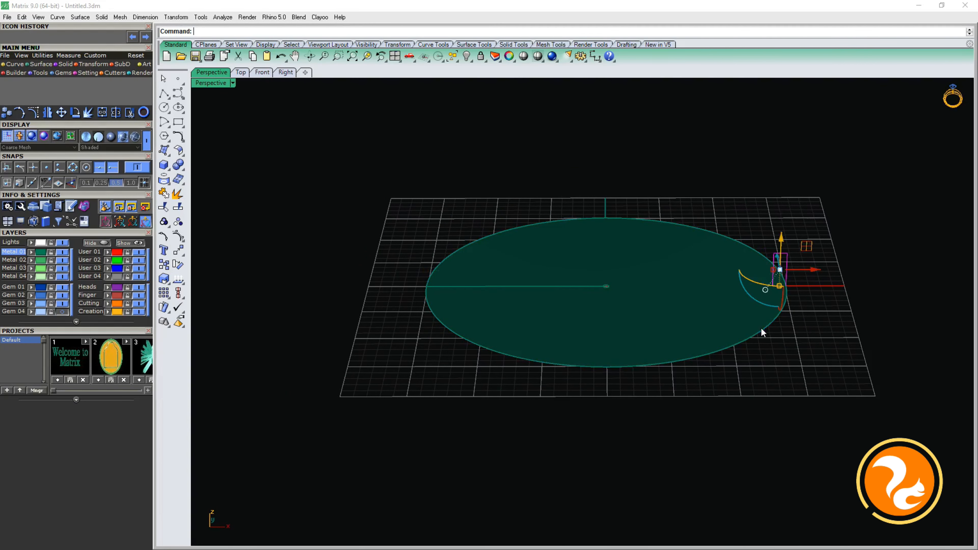
key(Delete)
Step: Extrude the disc upward as a solid about one grid square thick
click(762, 328)
click(168, 168)
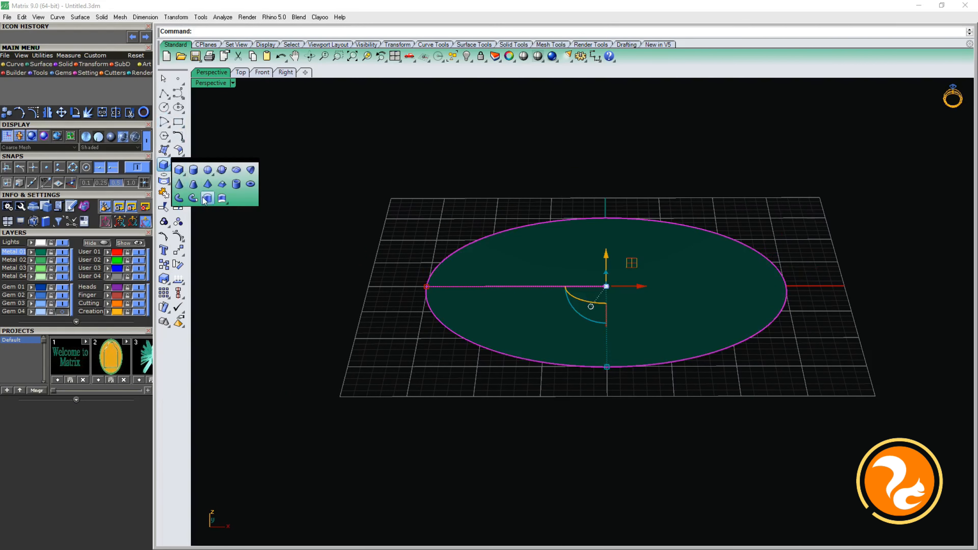
click(205, 198)
click(285, 72)
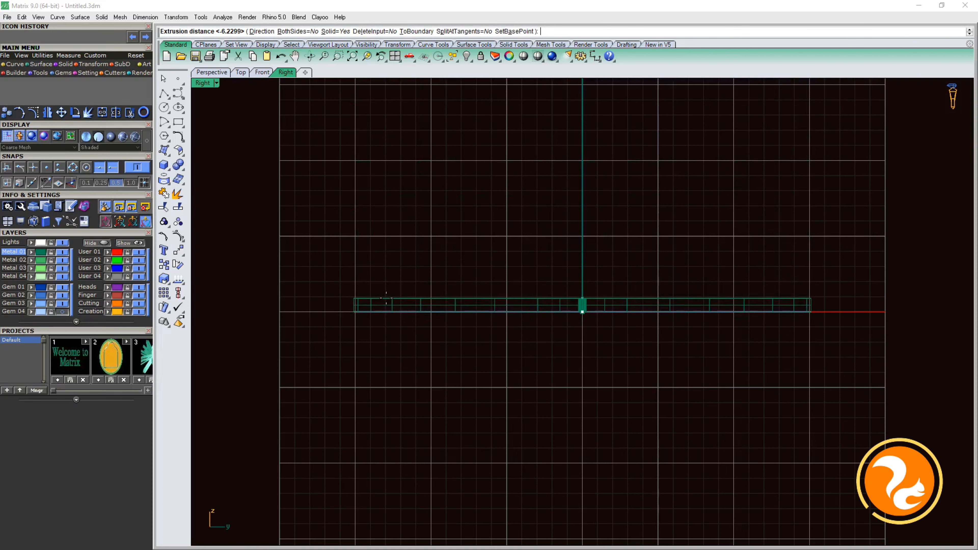
click(386, 297)
key(Escape)
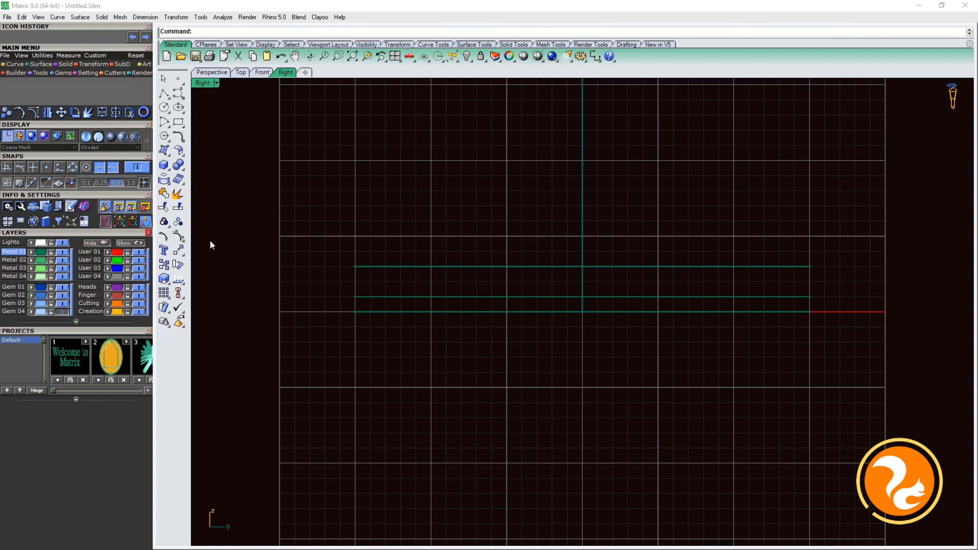
Step: Change the Right view's display mode and move the base disc to the Creation layer
click(217, 83)
click(247, 226)
click(240, 72)
click(447, 308)
click(109, 310)
click(336, 229)
Step: Hide the ring and base disc so that only the Om reference picture remains in the Top view
click(212, 72)
right_drag(349, 188, 632, 347)
click(240, 72)
right_drag(348, 182, 356, 159)
drag(356, 159, 612, 363)
click(453, 233)
click(104, 243)
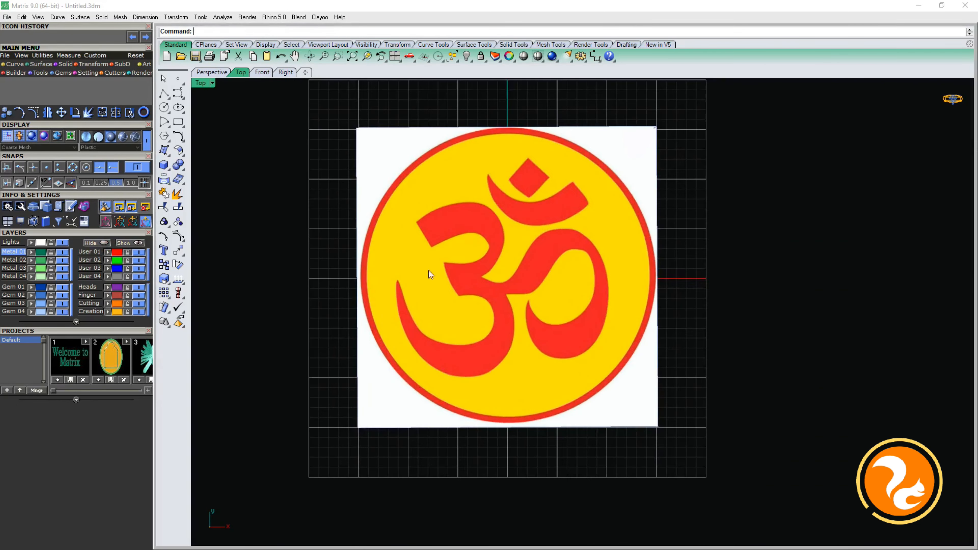
Step: Trace the outer edge of the Om symbol's upper-left curl with a control-point curve, ending inside the central junction
scroll(415, 227, up, 3)
click(415, 227)
click(437, 211)
click(469, 200)
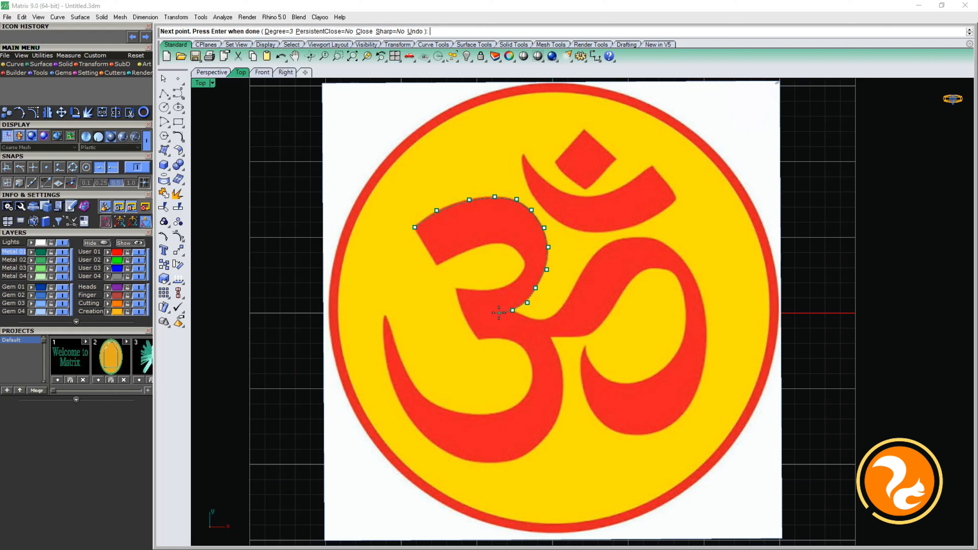
click(464, 313)
key(Return)
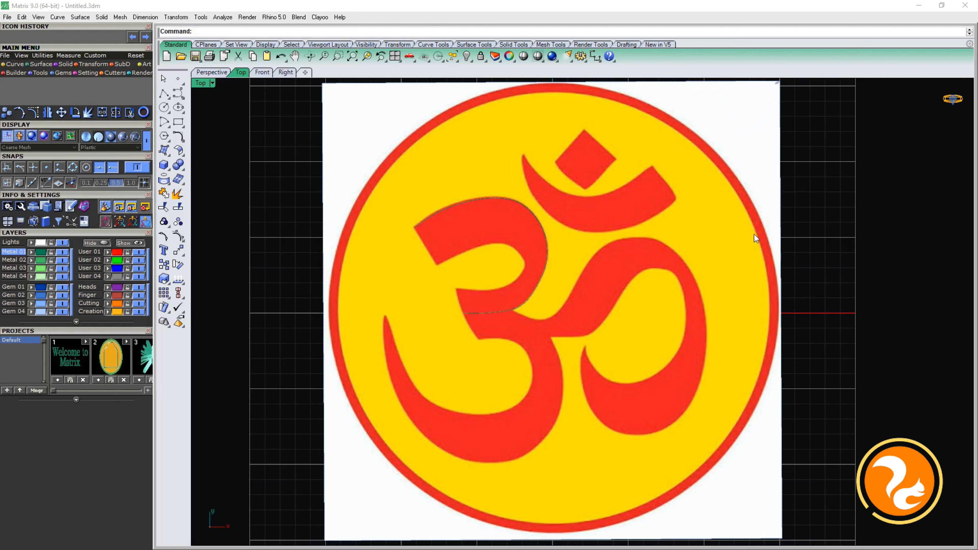
Step: Rebuild the outer curl curve with 15 points and degree 3, deleting the input
click(524, 303)
click(560, 320)
text(Rebuild)
key(Return)
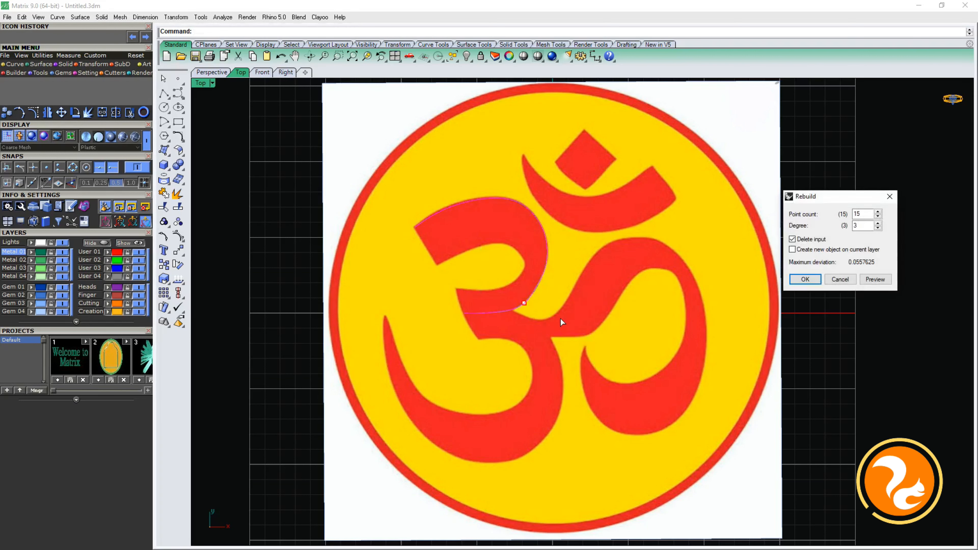
key(Return)
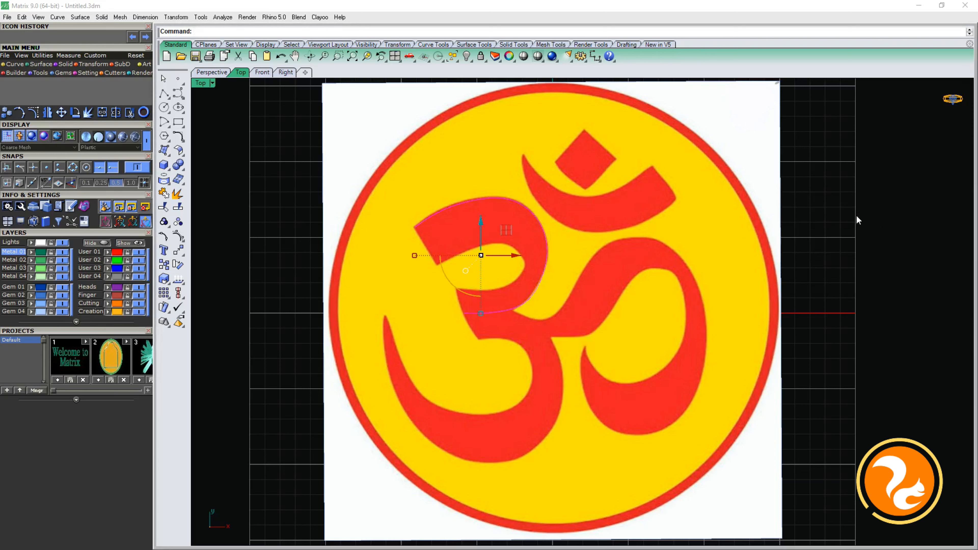
Step: Adjust the outer curl curve's points along its lower-right bend
click(545, 275)
click(576, 300)
drag(545, 275, 552, 278)
click(529, 305)
click(564, 330)
key(Escape)
key(Escape)
Step: Trace the inner edge of the Om symbol's upper-left curl with a control-point curve
click(178, 95)
click(438, 265)
click(453, 257)
click(475, 248)
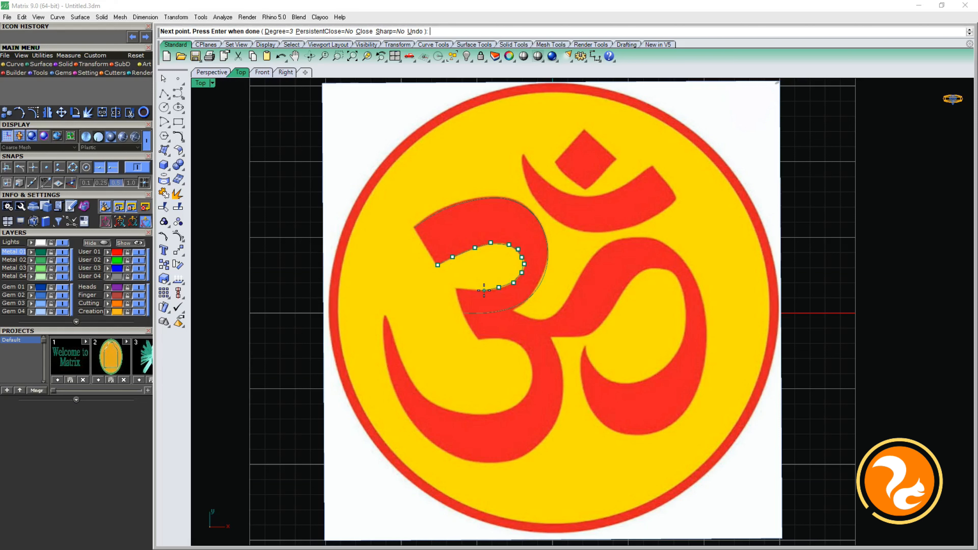
key(Return)
Step: Rebuild the inner curl curve with the offered settings
click(494, 288)
text(Reb)
key(Return)
key(Return)
click(583, 243)
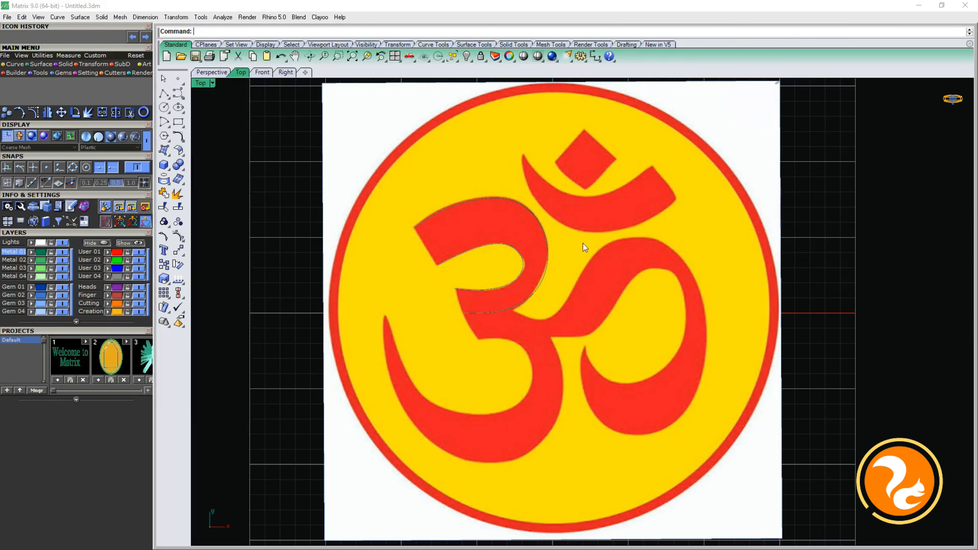
Step: Draw a straight line joining the outer and inner curl curves at the stroke's upper-left end
click(177, 94)
scroll(444, 337, up, 2)
click(409, 202)
click(436, 248)
key(Return)
Step: Sweep a surface along the inner and outer curl curves, using the end line as cross section
text(sw2)
key(Return)
click(454, 239)
click(428, 188)
click(424, 227)
key(Return)
key(Return)
Step: Lower the reference picture slightly below the base plane and return to the Top view
click(213, 83)
click(253, 225)
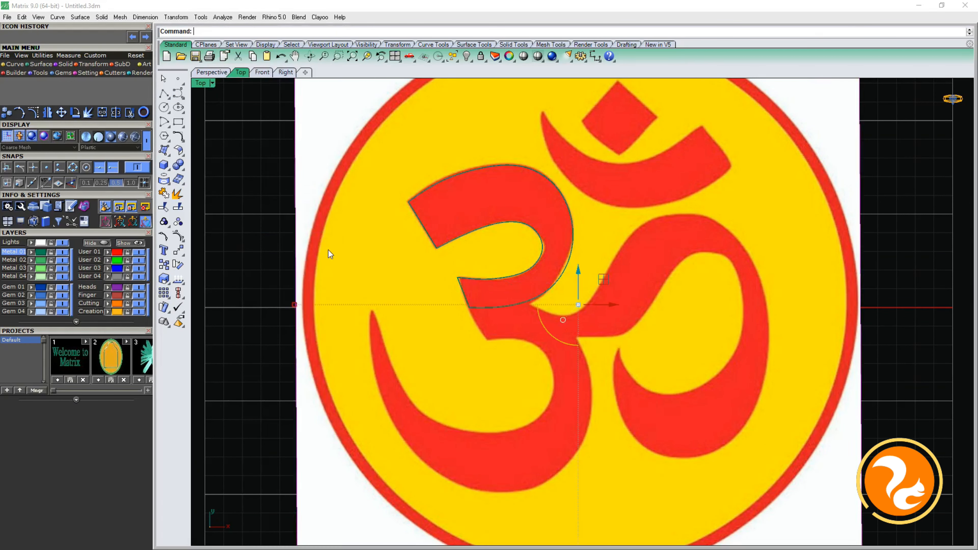
click(285, 72)
click(241, 73)
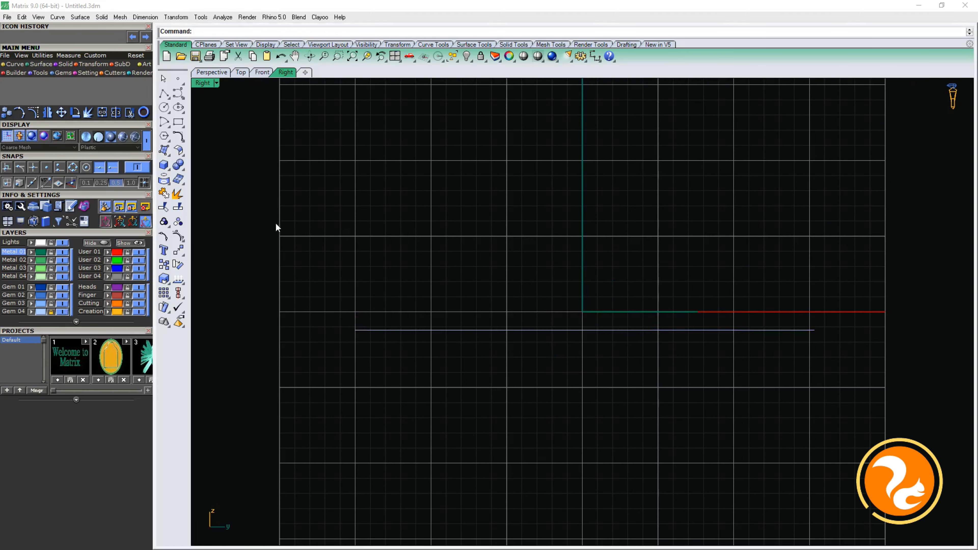
scroll(483, 288, down, 3)
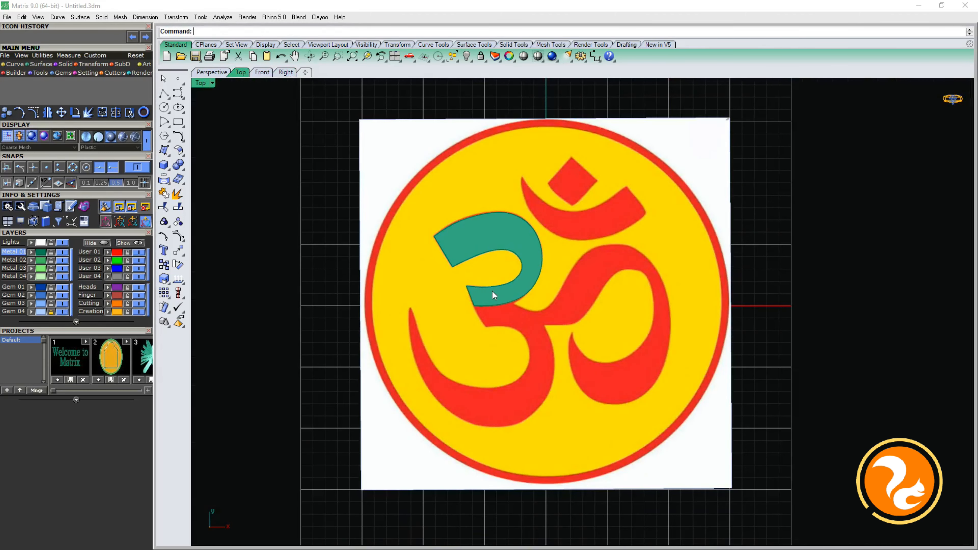
Step: Hide the swept surface of the upper-left curl, keeping its traced curves and the picture on display
click(496, 293)
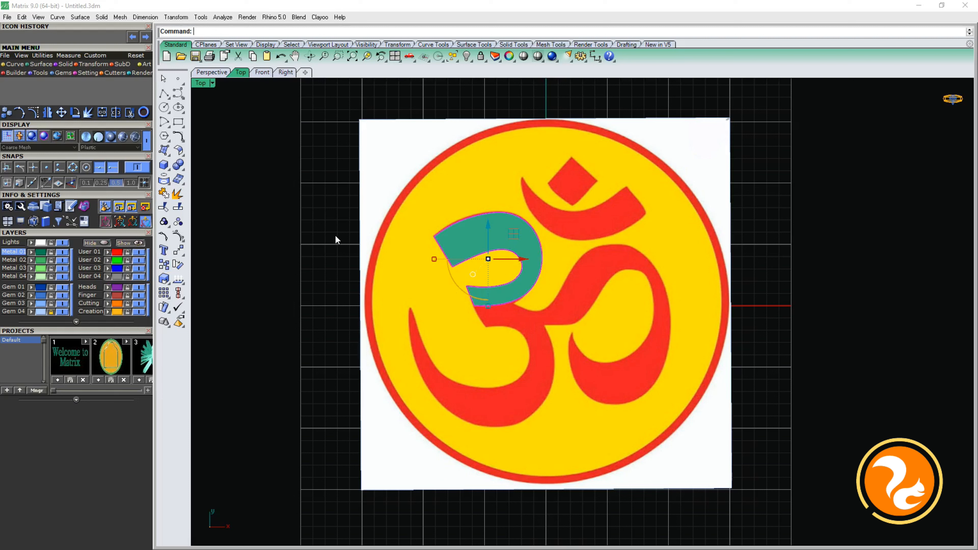
key(Escape)
click(100, 242)
scroll(507, 258, up, 6)
right_drag(481, 319, 433, 283)
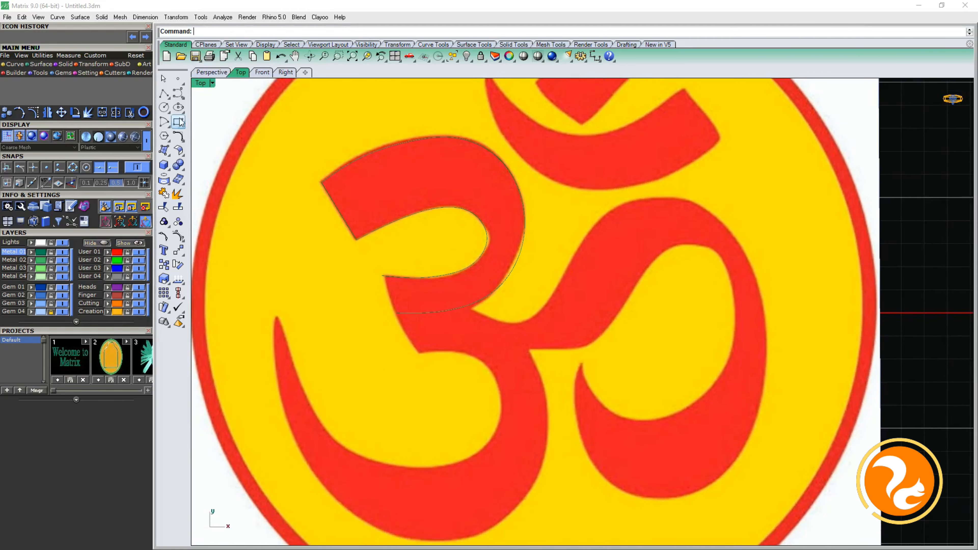
Step: Trace the outer edge of the Om's right-hand stroke with a control-point curve, from the upper curl's junction round to the hook's tip
right_click(472, 308)
scroll(472, 308, up, 4)
click(465, 301)
click(480, 316)
click(510, 327)
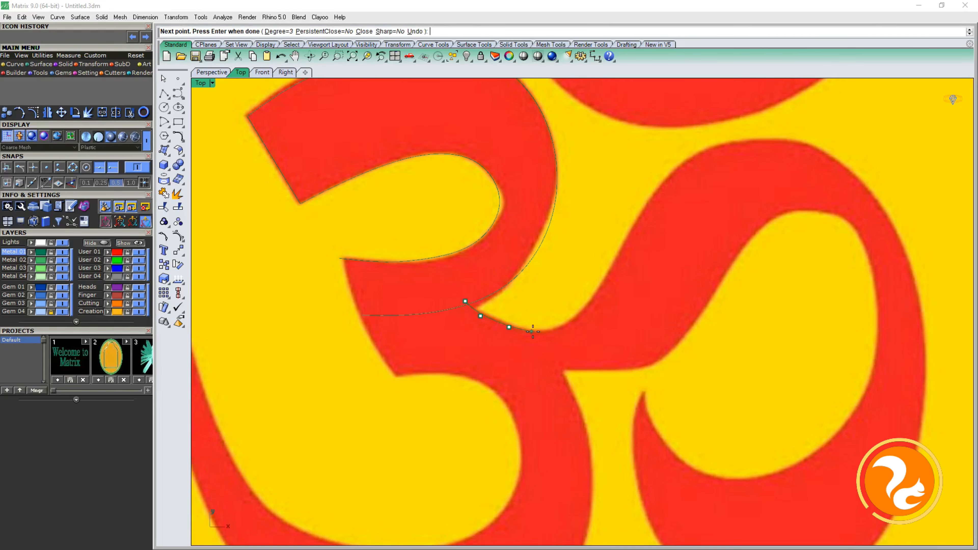
click(598, 288)
click(618, 251)
click(851, 169)
scroll(872, 230, down, 1)
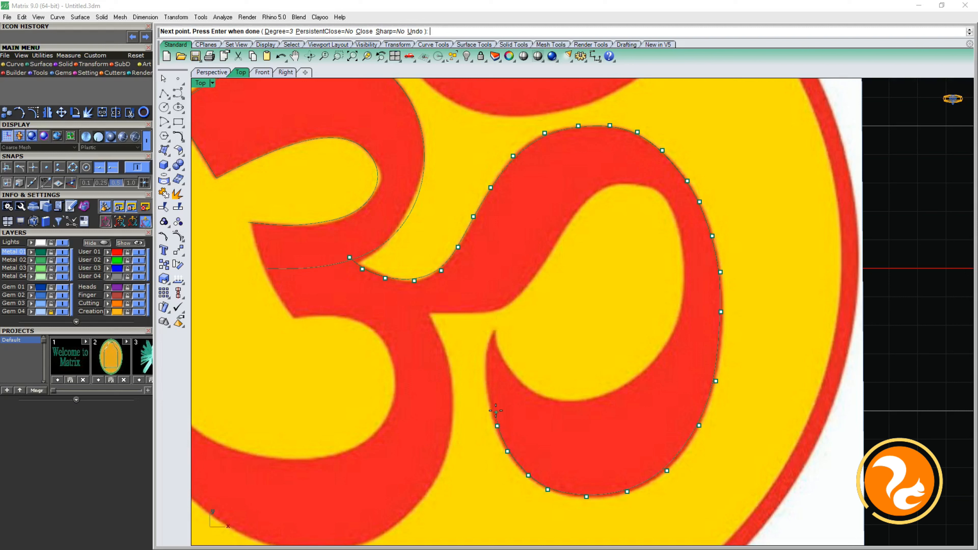
click(494, 330)
right_click(493, 330)
Step: Trace the inner edge of the right-hand stroke from the hook's tip back to the junction with the upper curl
right_click(459, 330)
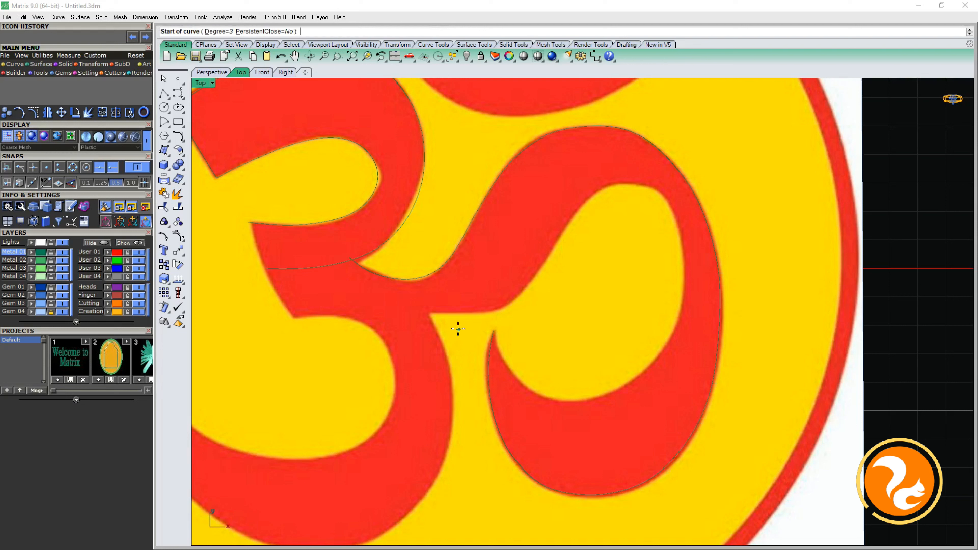
click(494, 330)
click(501, 367)
click(531, 397)
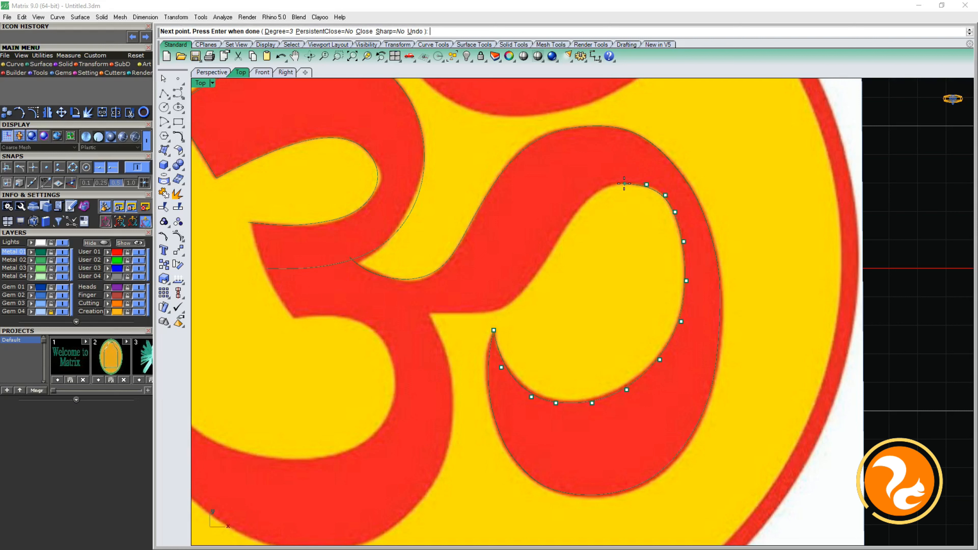
click(582, 205)
key(Return)
Step: Draw a straight line joining the right-hand stroke's inner and outer curves at the junction end
click(178, 93)
click(331, 262)
click(350, 257)
key(Return)
Step: Sweep a surface along the right-hand stroke's two curves with the end line as cross section, adding slashes between matching rail points
text(s)
key(Return)
click(386, 307)
click(404, 278)
click(341, 259)
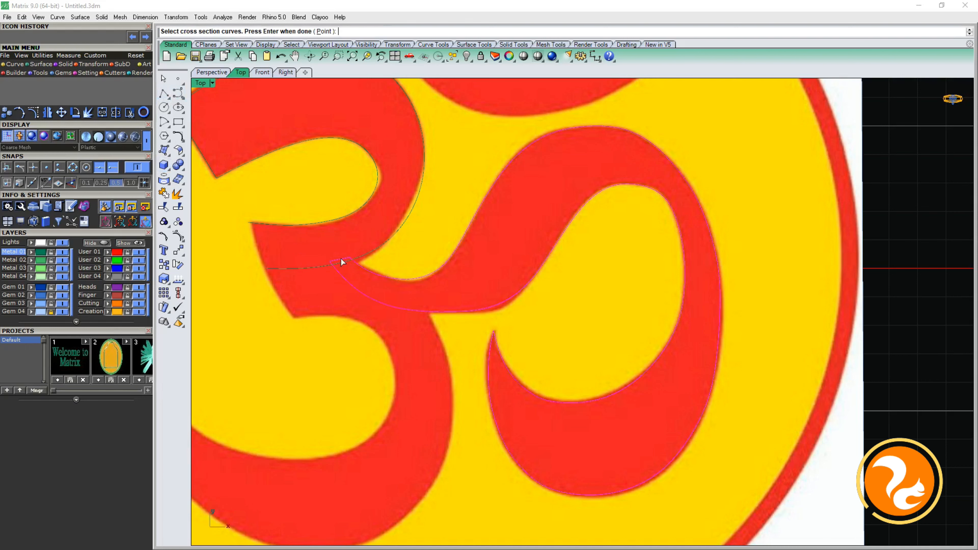
key(Return)
click(742, 279)
click(429, 275)
click(428, 312)
click(625, 129)
click(619, 184)
click(666, 198)
click(687, 200)
key(Return)
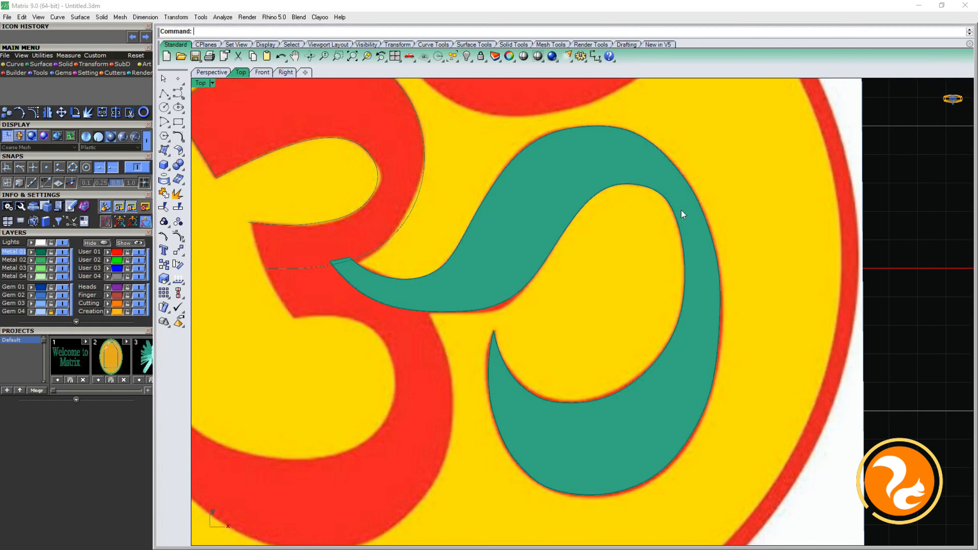
Step: Hide the swept surface of the right-hand stroke, keeping its traced curves on display
scroll(628, 302, down, 6)
scroll(558, 329, up, 4)
click(528, 312)
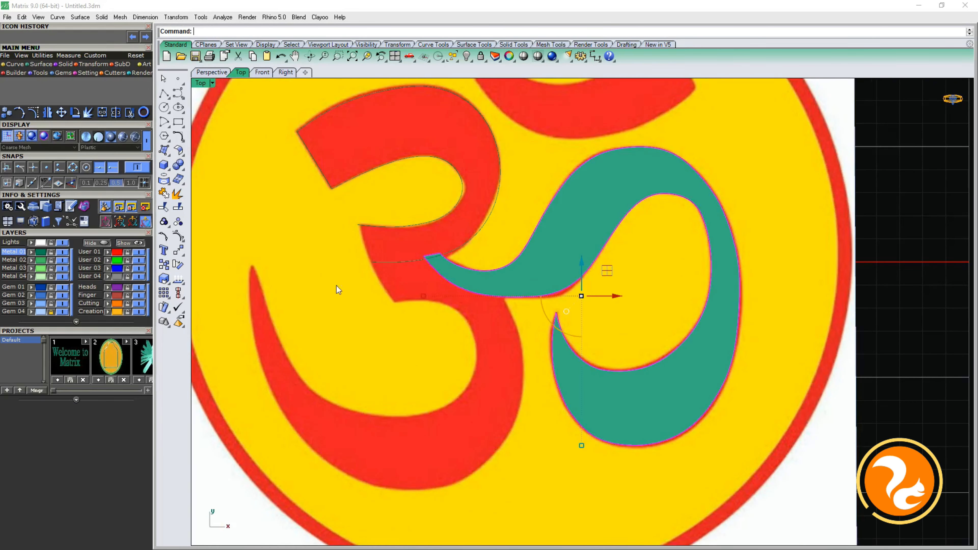
click(103, 246)
Step: Trace the lower-left stroke's outer edge with a control-point curve, from the upper curl's lower-left corner around the bowl to the pointed tip
click(178, 94)
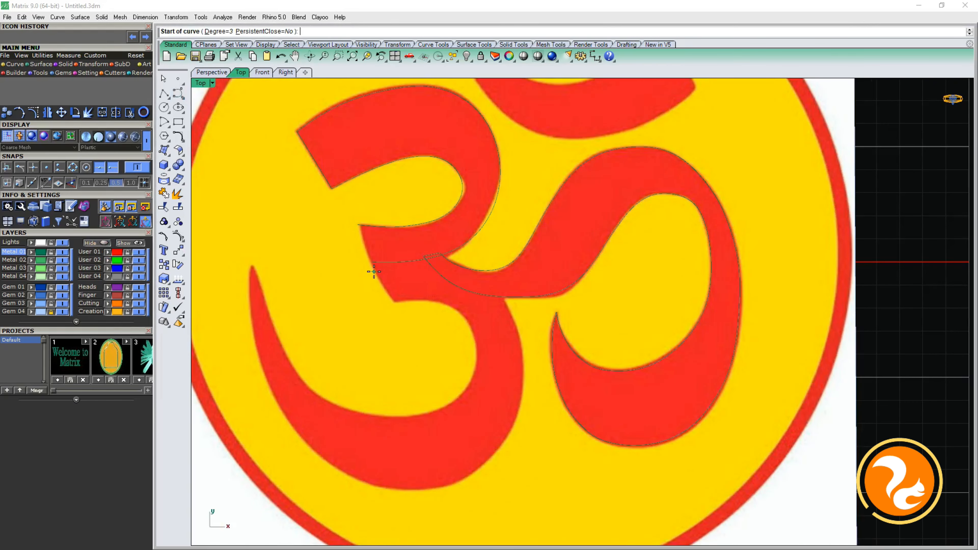
scroll(380, 289, up, 3)
scroll(385, 266, up, 3)
key(Escape)
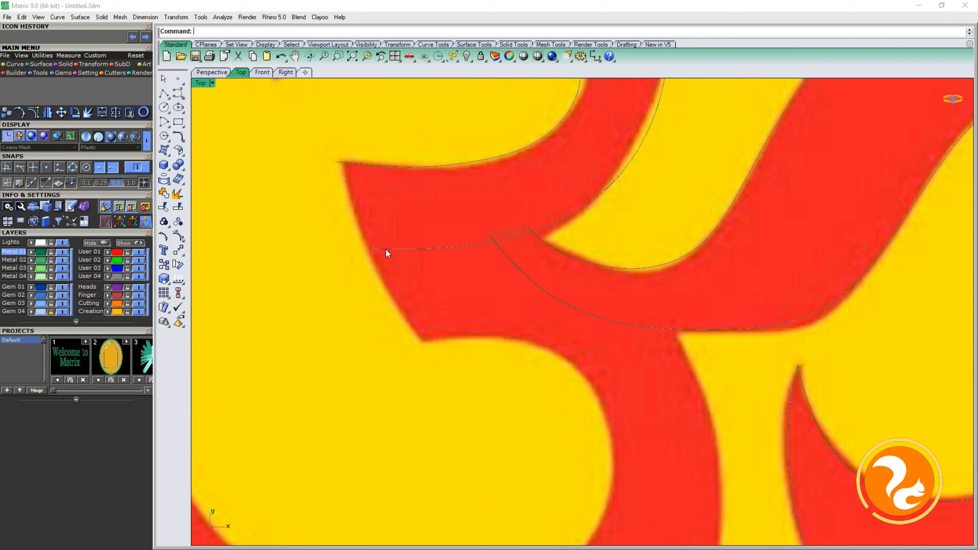
right_click(385, 250)
click(367, 246)
click(412, 243)
click(471, 239)
click(514, 238)
click(598, 260)
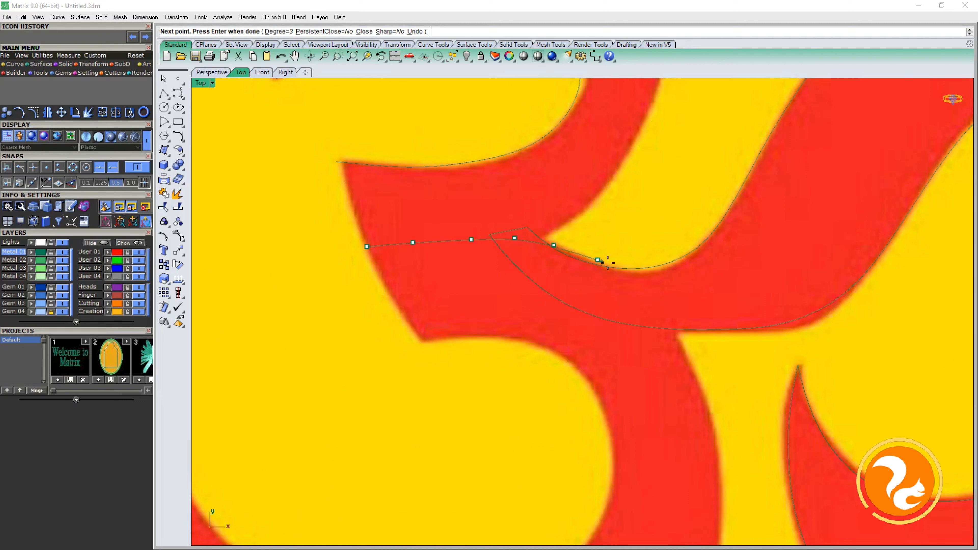
click(671, 318)
click(692, 367)
scroll(693, 368, down, 6)
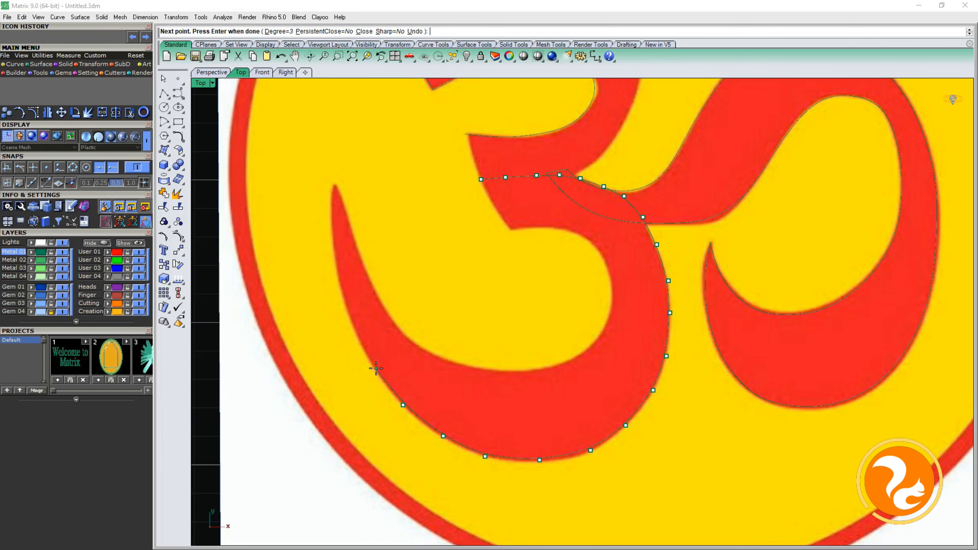
click(334, 186)
right_click(335, 186)
Step: Trace the inner edge of the lower-left stroke from its pointed tip to the corner below the upper curl
right_click(334, 187)
click(334, 186)
click(350, 231)
click(370, 286)
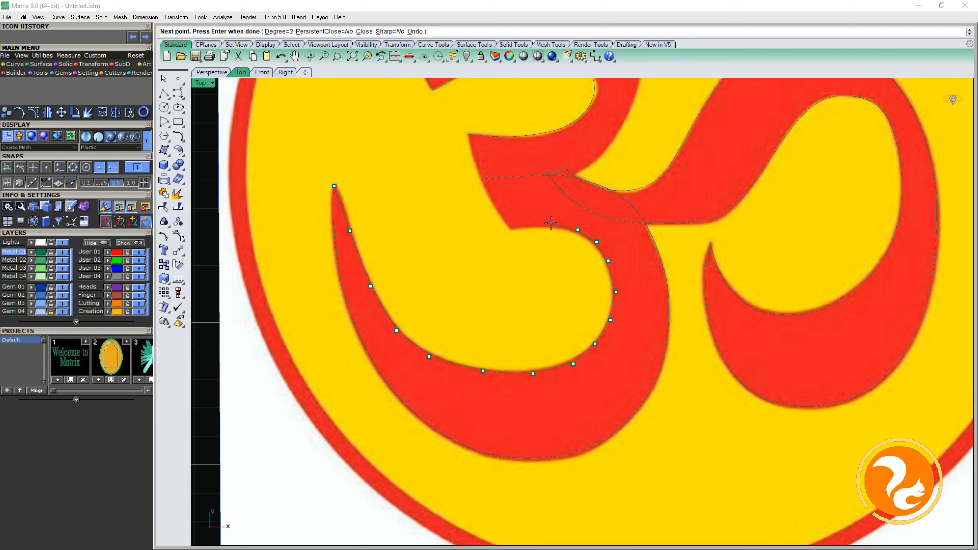
click(511, 227)
key(Return)
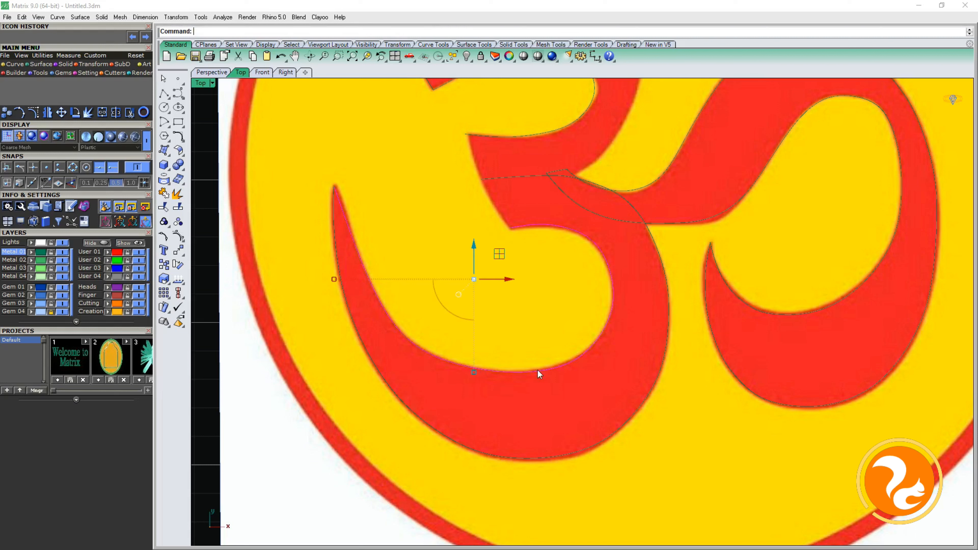
Step: Rebuild the traced curves of the lower-left stroke
click(552, 459)
key(ctrl+r)
key(Return)
key(Escape)
Step: Draw a straight line joining the lower-left stroke's inner and outer curves at its blunt end
click(178, 93)
click(481, 180)
click(511, 228)
key(Return)
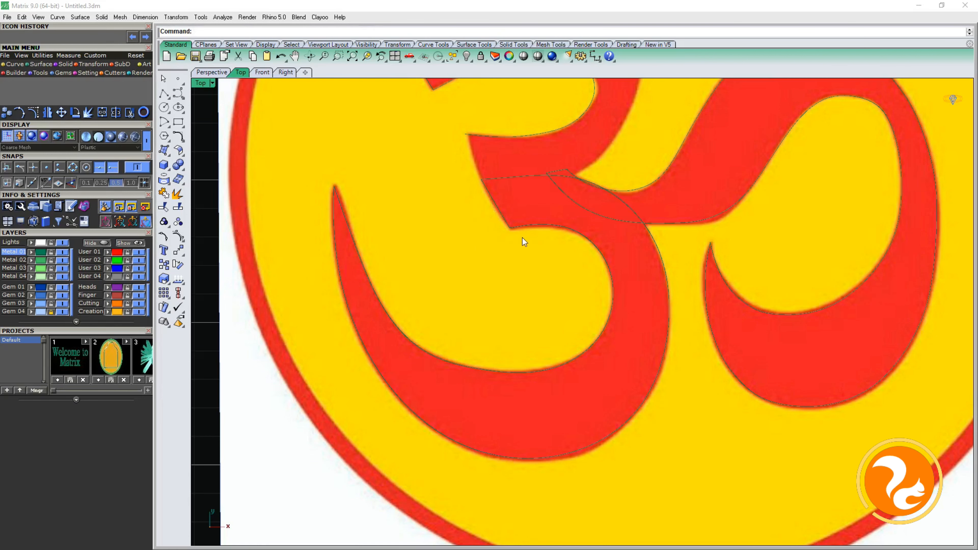
Step: Rebuild the inner and outer curves of the right-hand stroke with 12 points and degree 3
scroll(616, 316, down, 4)
scroll(635, 283, up, 2)
click(658, 250)
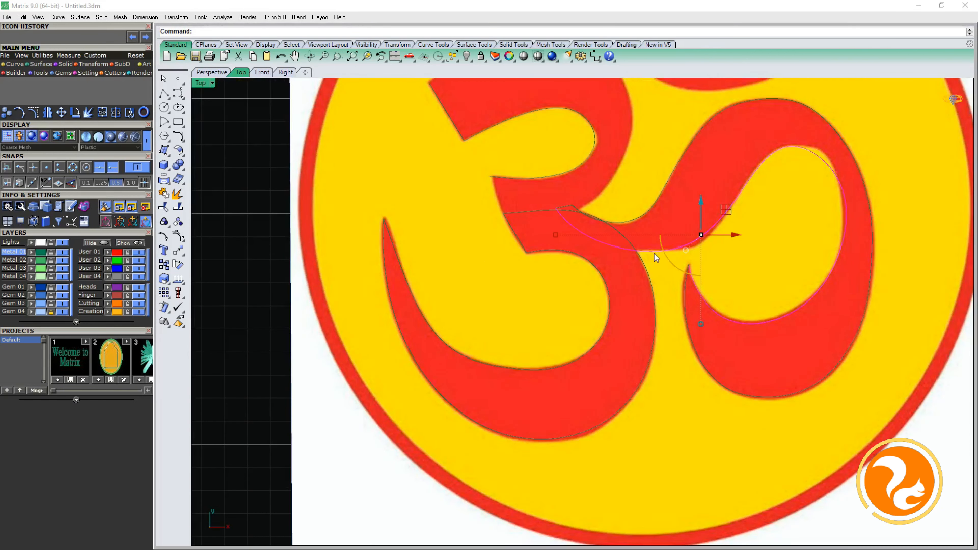
click(670, 173)
key(ctrl+r)
key(Return)
key(Return)
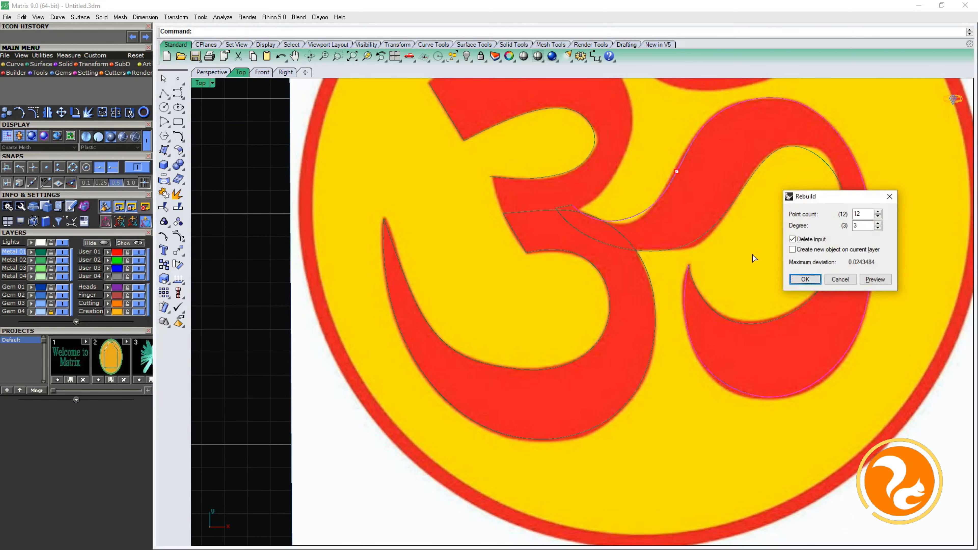
key(Return)
key(Escape)
Step: Bring the upper curl's hidden surface back on display and delete the right-hand stroke's old swept surface
scroll(599, 235, down, 2)
click(123, 244)
click(376, 262)
click(98, 242)
click(648, 214)
key(Delete)
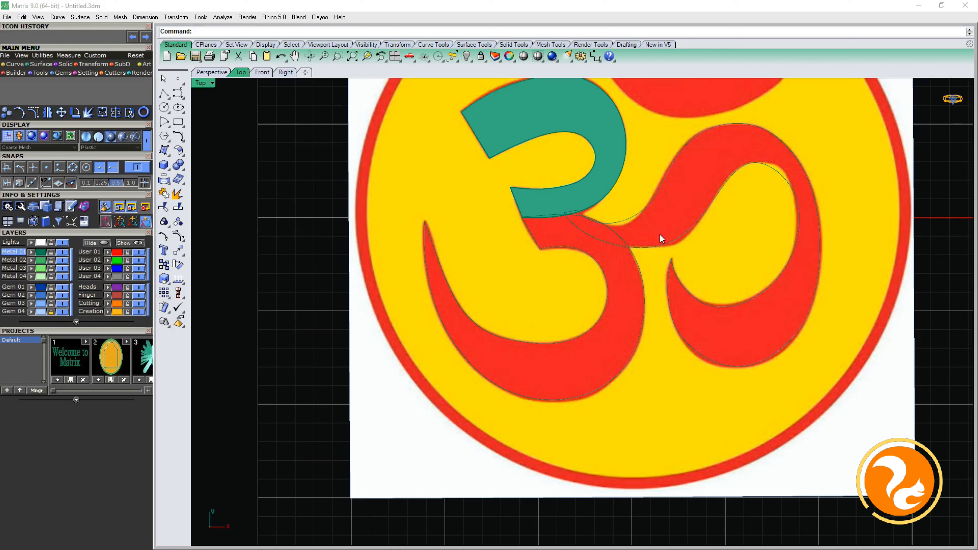
Step: Sweep a surface along the lower-left stroke's inner and outer curves, using its blunt end line as cross section
text(sw)
key(Return)
click(555, 400)
click(561, 341)
click(536, 239)
key(Return)
key(Return)
Step: Try to sweep the right-hand stroke along its rebuilt curves without slashes, and undo the sweep
key(Return)
click(687, 233)
click(654, 210)
click(570, 211)
key(Return)
key(Return)
key(ctrl+z)
Step: Sweep the right-hand stroke along its rebuilt curves from the end line, adding four slashes between the rails around the bend
key(Return)
click(685, 236)
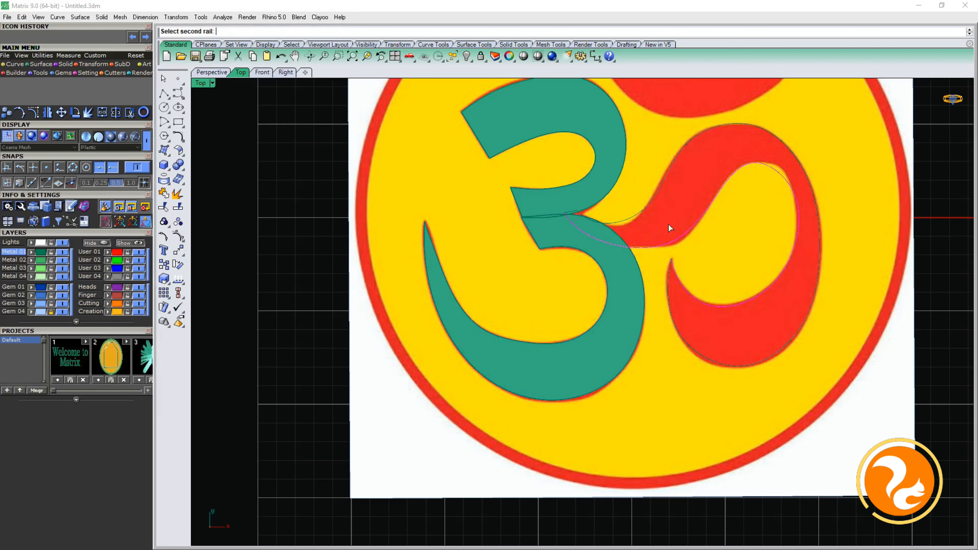
click(643, 210)
click(572, 211)
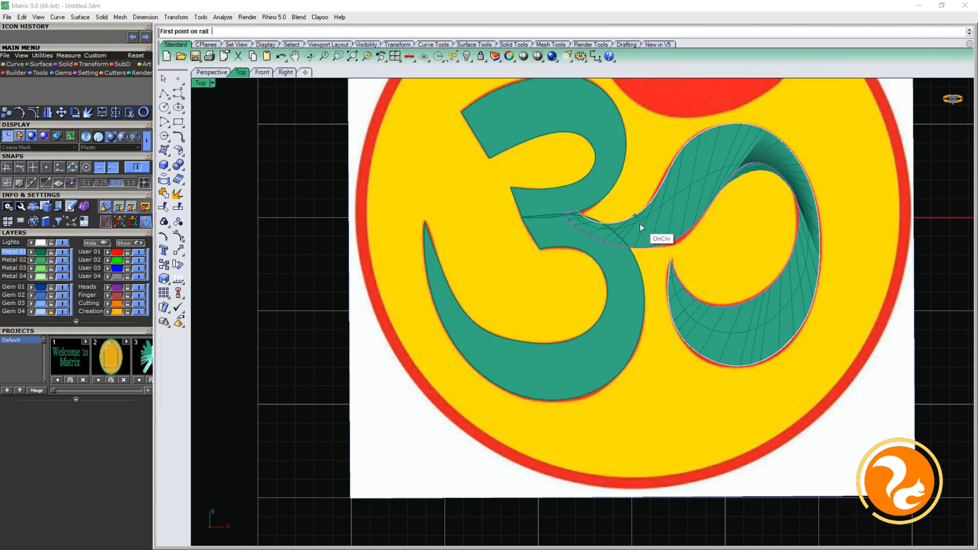
click(635, 216)
click(641, 247)
click(727, 123)
click(742, 167)
click(778, 176)
click(794, 155)
click(798, 228)
click(820, 233)
right_click(711, 303)
Step: Nudge the lower-left stroke's surface slightly up and the right-hand stroke's surface slightly down in the Top view
scroll(711, 303, down, 10)
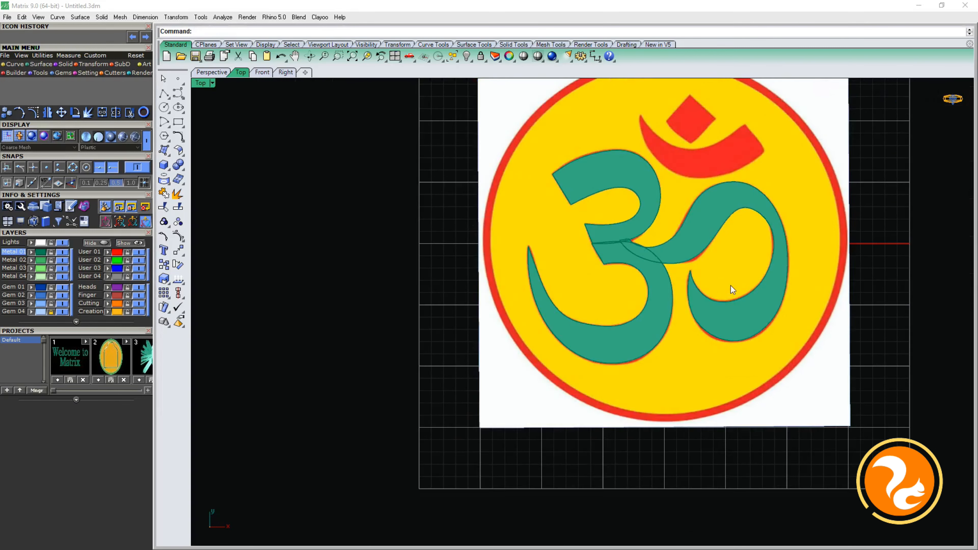
scroll(587, 340, up, 9)
scroll(613, 329, down, 2)
scroll(590, 304, up, 4)
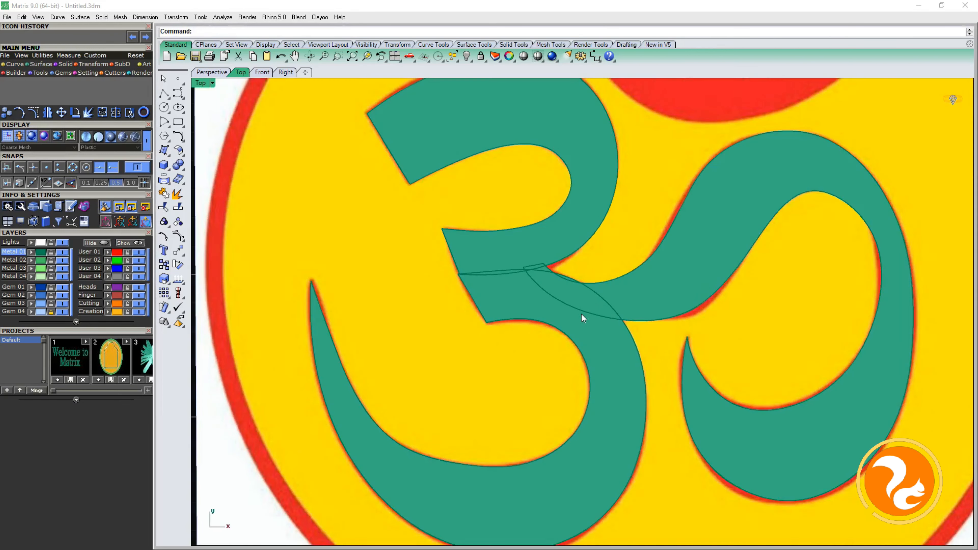
click(542, 301)
drag(478, 374, 478, 369)
click(656, 280)
drag(716, 280, 716, 284)
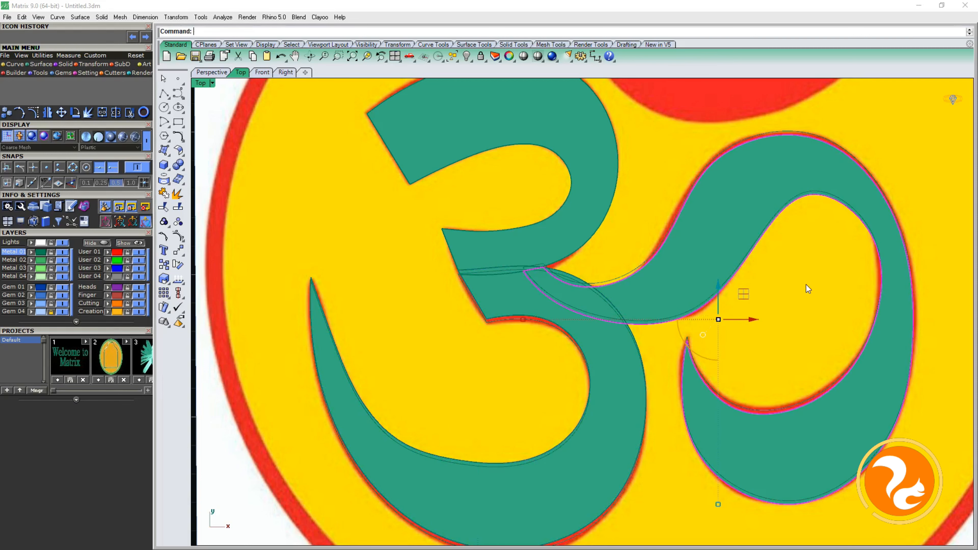
click(785, 296)
Step: Trace the upper edge of the crescent above the Om with a control-point curve from its tip to the blunt end
scroll(782, 297, down, 2)
scroll(764, 310, down, 3)
click(178, 93)
scroll(546, 215, up, 2)
click(545, 215)
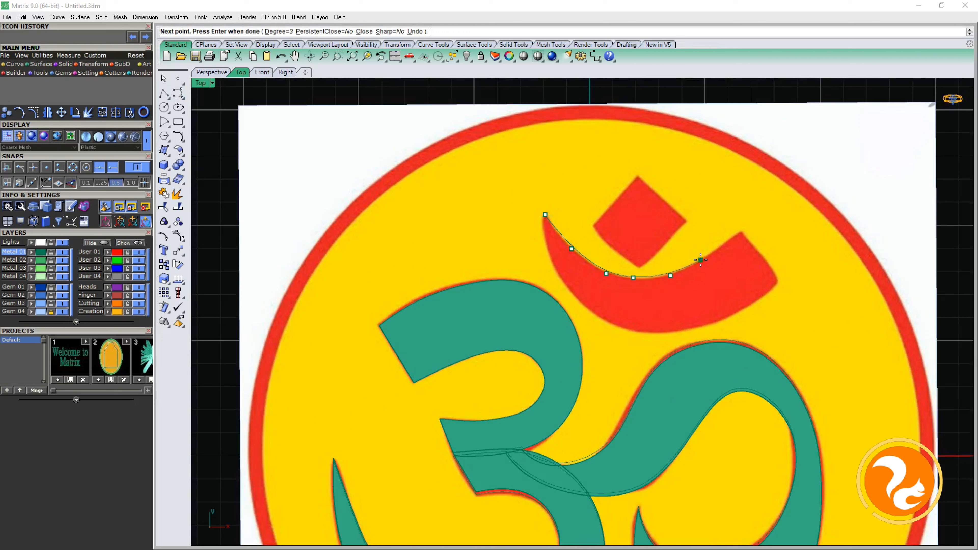
click(741, 231)
right_click(741, 231)
Step: Trace the crescent's lower edge from the tip to the blunt end's outer corner and rebuild that curve
right_click(720, 243)
click(546, 214)
click(544, 245)
right_click(776, 281)
click(758, 296)
key(ctrl+r)
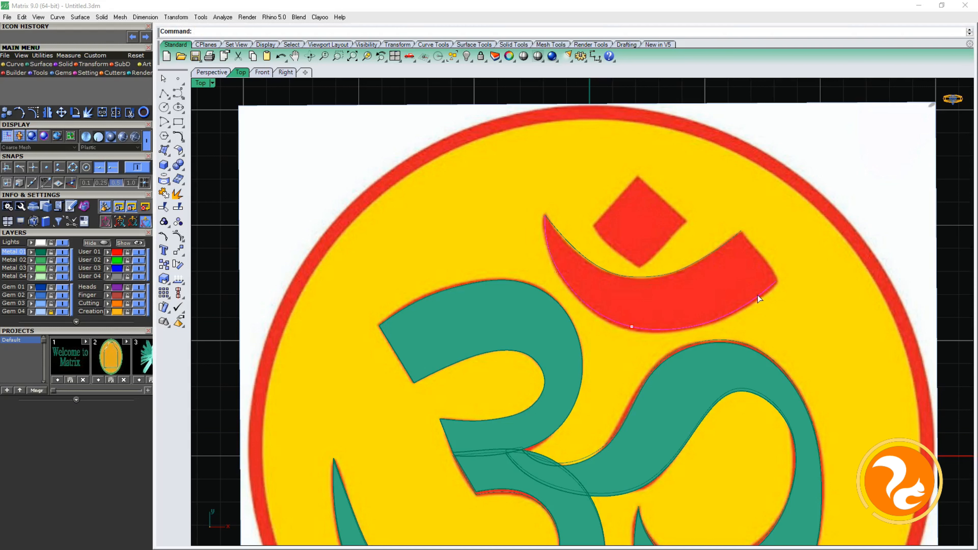
key(Return)
click(770, 228)
Step: Draw a straight line joining the crescent's upper and lower curves at its blunt end
click(177, 93)
click(741, 231)
click(776, 281)
right_click(777, 285)
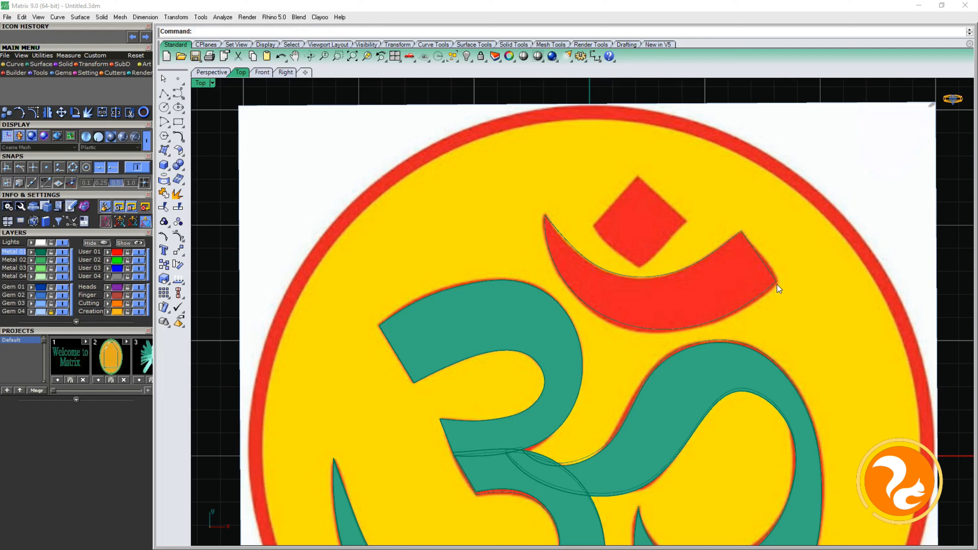
Step: Sweep the crescent's surface along its two edge curves and hide the Gem 04 layer holding the reference picture
right_click(757, 254)
scroll(741, 308, down, 12)
right_drag(733, 332, 604, 268)
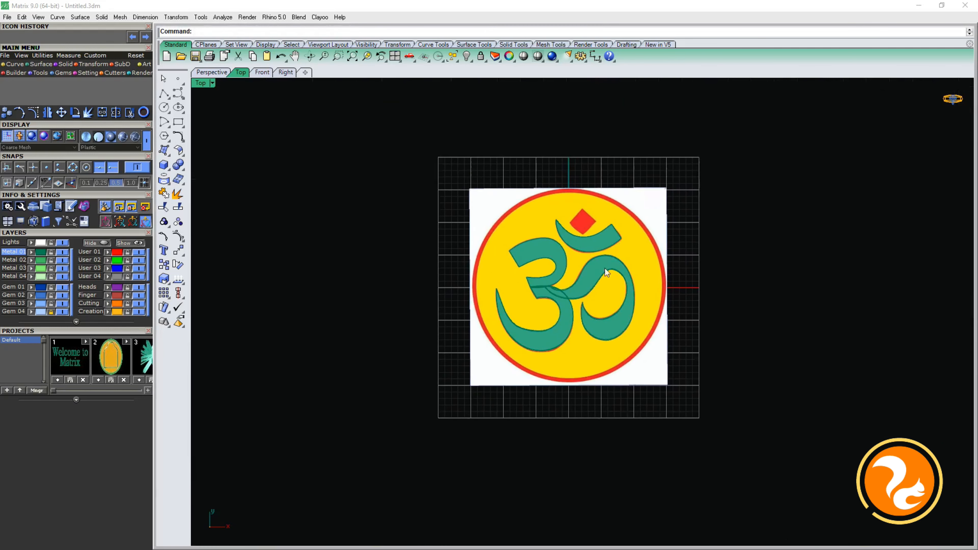
scroll(604, 268, up, 6)
click(62, 312)
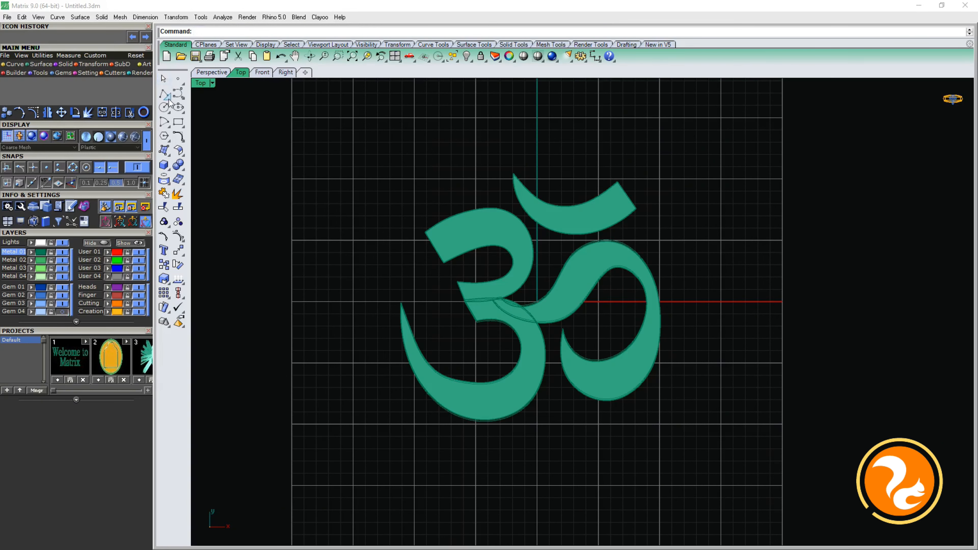
Step: Extrude the lower-left stroke's surface downward into a solid about 2.1 units thick, setting the depth in the Right view
click(168, 169)
click(222, 199)
click(212, 72)
right_drag(431, 181, 472, 192)
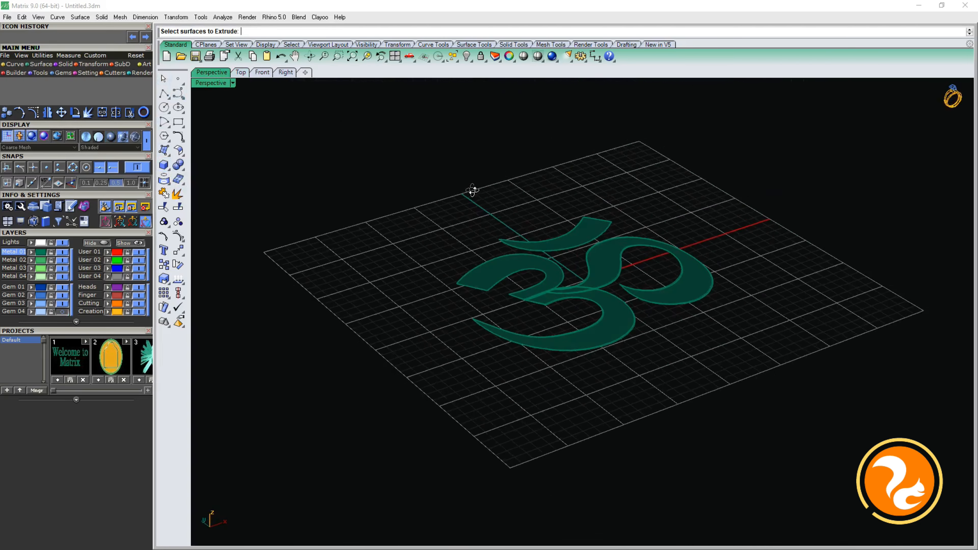
scroll(578, 339, up, 5)
click(705, 306)
right_click(733, 352)
click(285, 72)
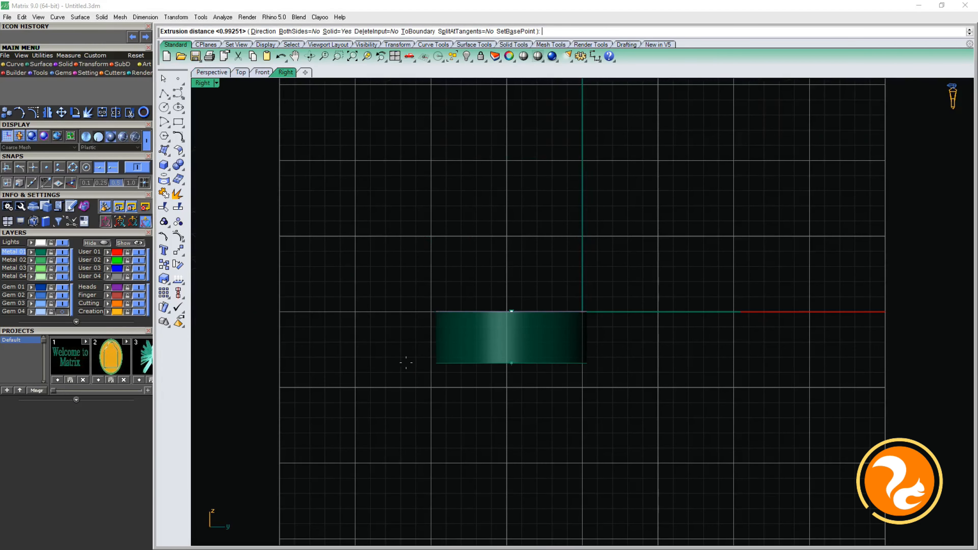
click(421, 336)
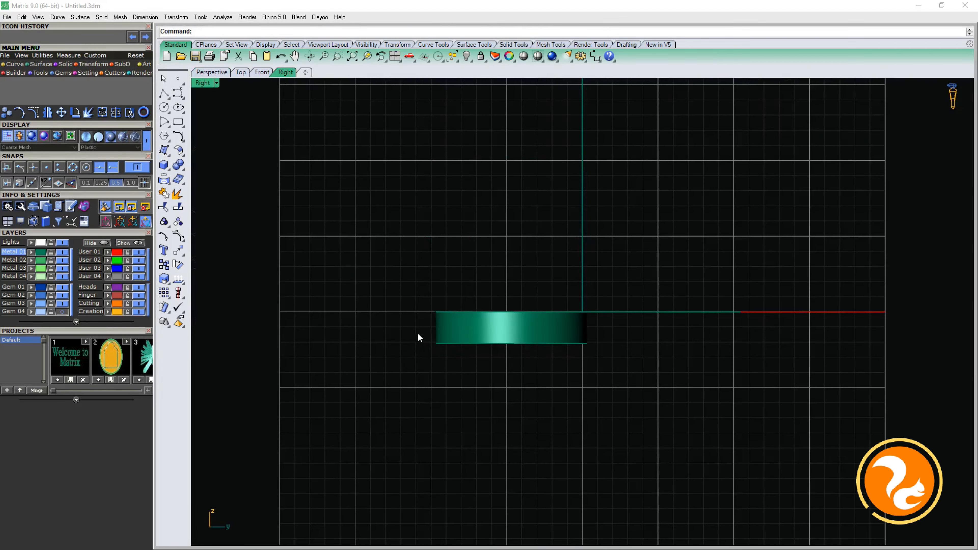
Step: Extrude the upper-left stroke's surface downward into a solid about 2.1 units thick, setting the depth in the Right view
click(211, 72)
click(630, 324)
click(646, 342)
key(Return)
click(398, 239)
key(Return)
click(285, 72)
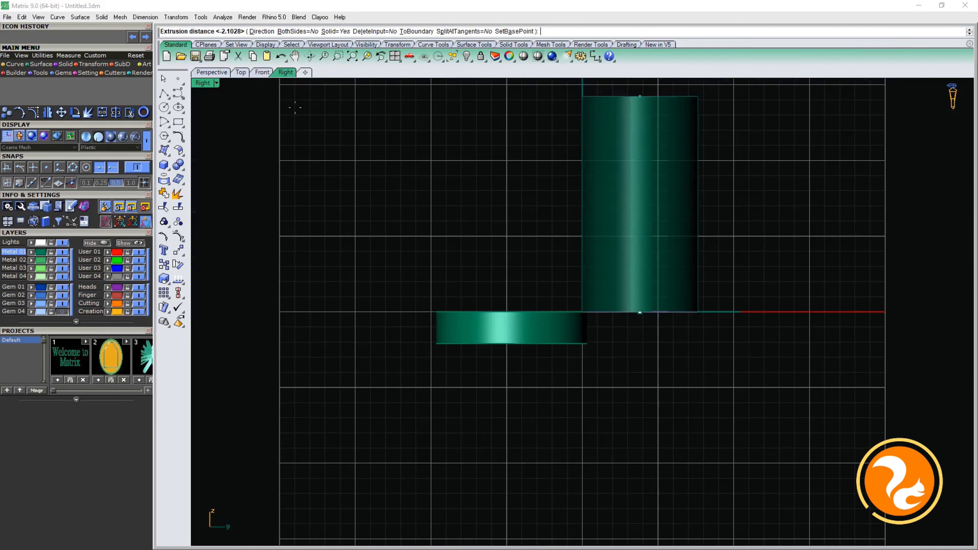
click(584, 346)
Step: Extrude the right S-shaped stroke's surface downward to the same depth of about 2.1 units in the Right view
click(215, 74)
click(451, 195)
click(592, 208)
click(664, 198)
key(Return)
click(286, 72)
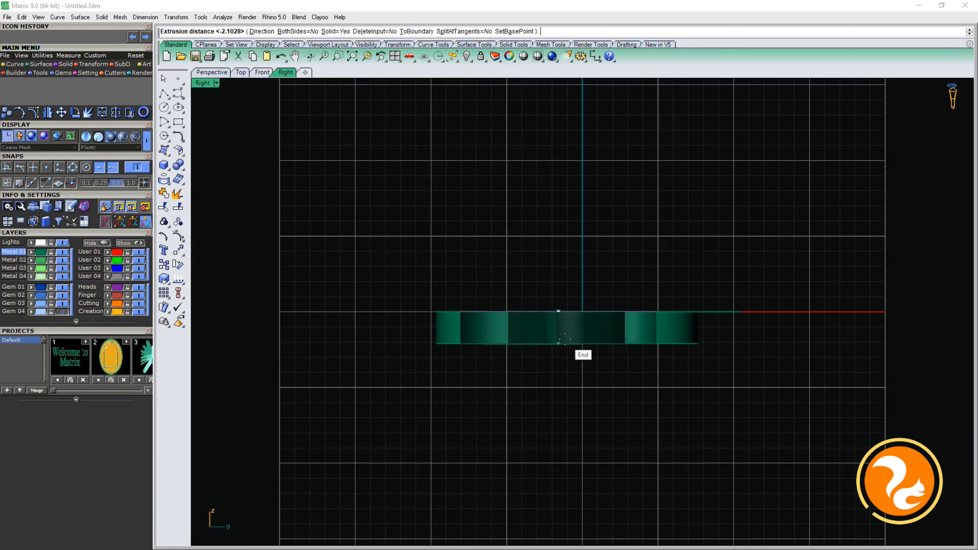
click(551, 325)
Step: Extrude the crescent's surface downward into a solid level with the underside of the other strokes
click(212, 72)
click(549, 135)
key(Return)
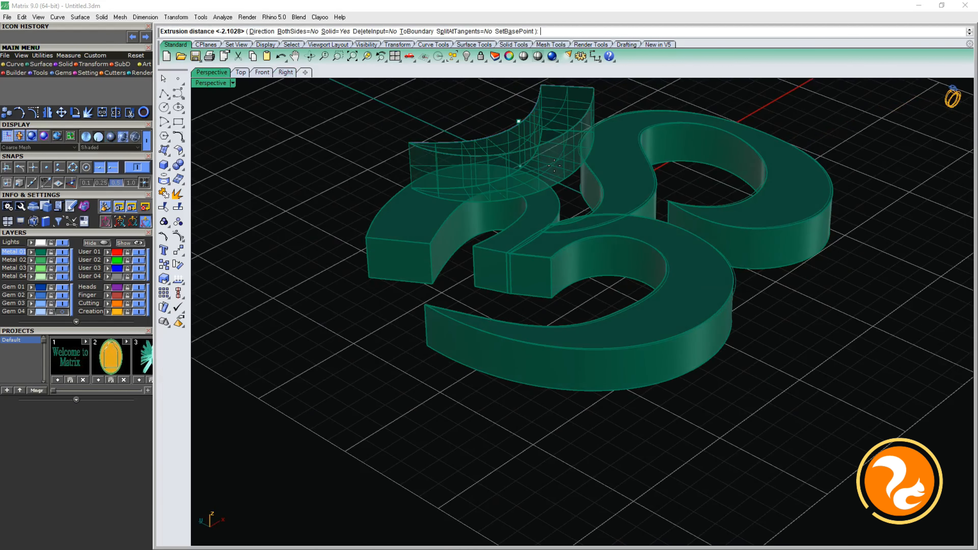
click(285, 72)
click(665, 343)
Step: Lock the four extruded Om solids and clear away the leftover construction curves and surfaces
click(212, 72)
scroll(443, 216, down, 5)
right_drag(443, 216, 610, 344)
click(609, 344)
click(605, 210)
shift+click(602, 272)
shift+click(637, 263)
shift+click(661, 169)
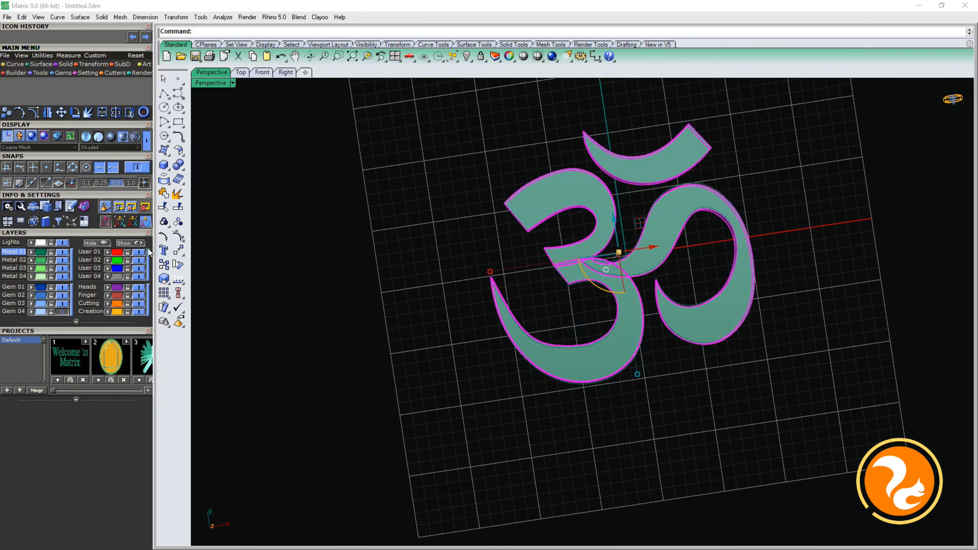
text(hide)
key(Return)
drag(407, 125, 866, 411)
drag(758, 122, 509, 189)
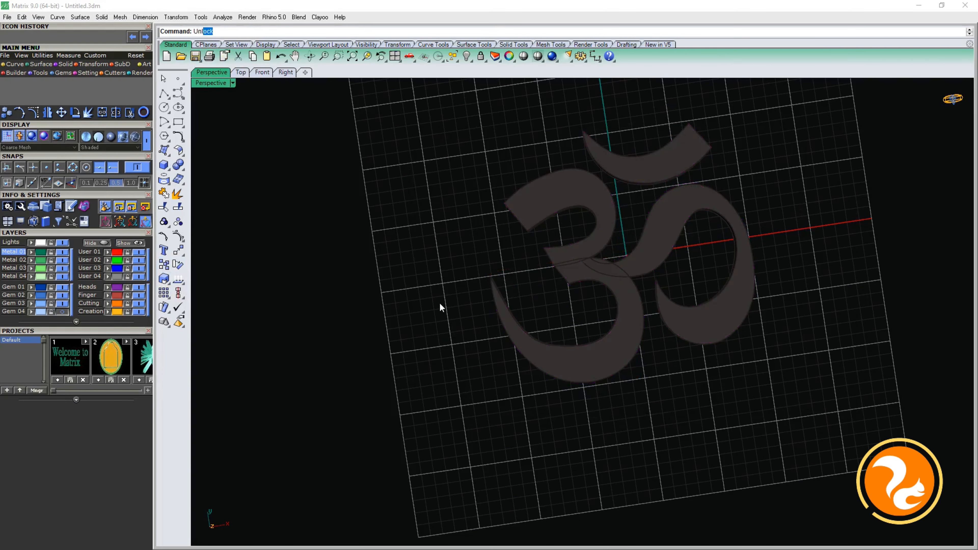
Step: Unlock the Om solids and assign them to the Creation layer
text(Unl)
key(Return)
click(607, 276)
click(107, 312)
click(461, 359)
right_drag(461, 359, 574, 269)
click(241, 72)
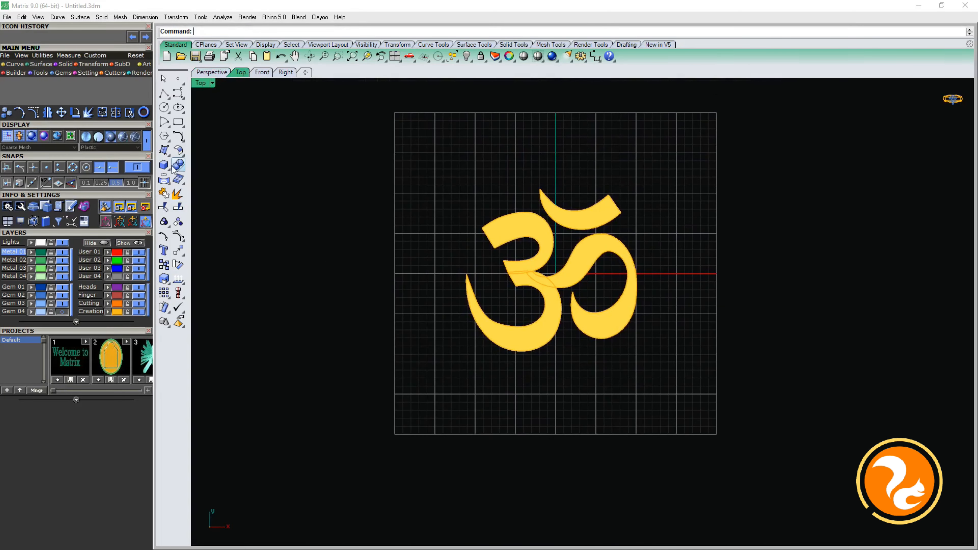
Step: Show the Gem 04 reference layer and draw a circle inside the red diamond above the crescent in the Top view
click(165, 108)
click(62, 311)
scroll(556, 199, up, 5)
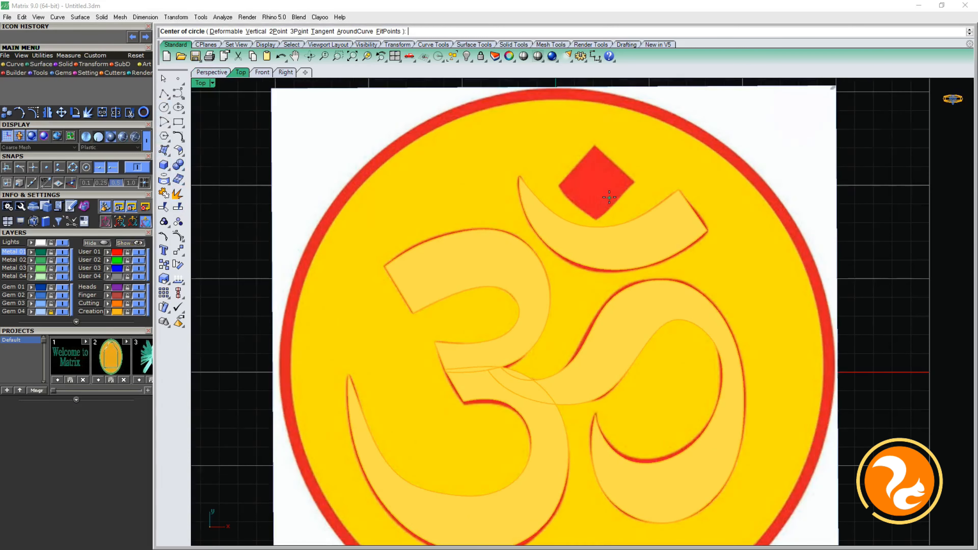
click(594, 184)
click(615, 182)
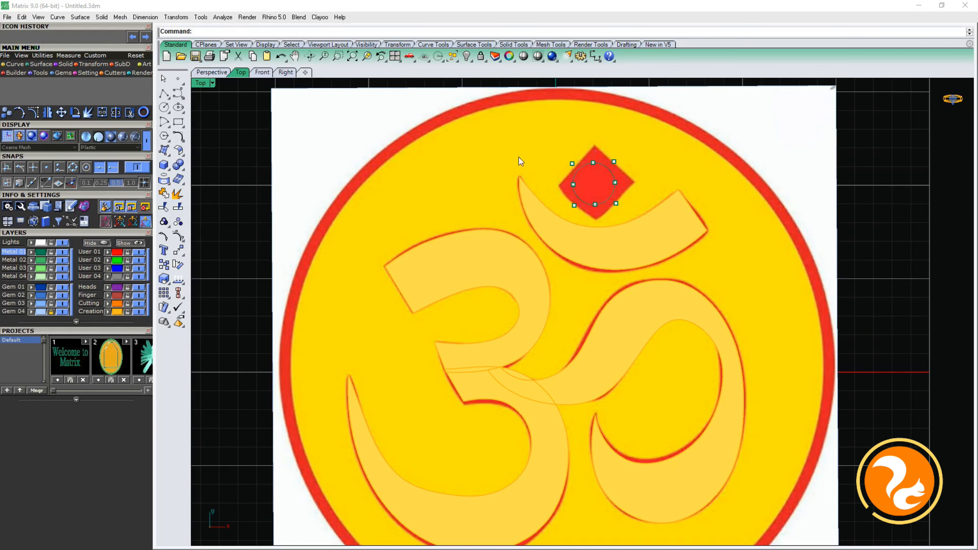
Step: Pull the circle's upper, lower and side control points out to the four corners of the red diamond
click(593, 163)
drag(595, 151, 599, 143)
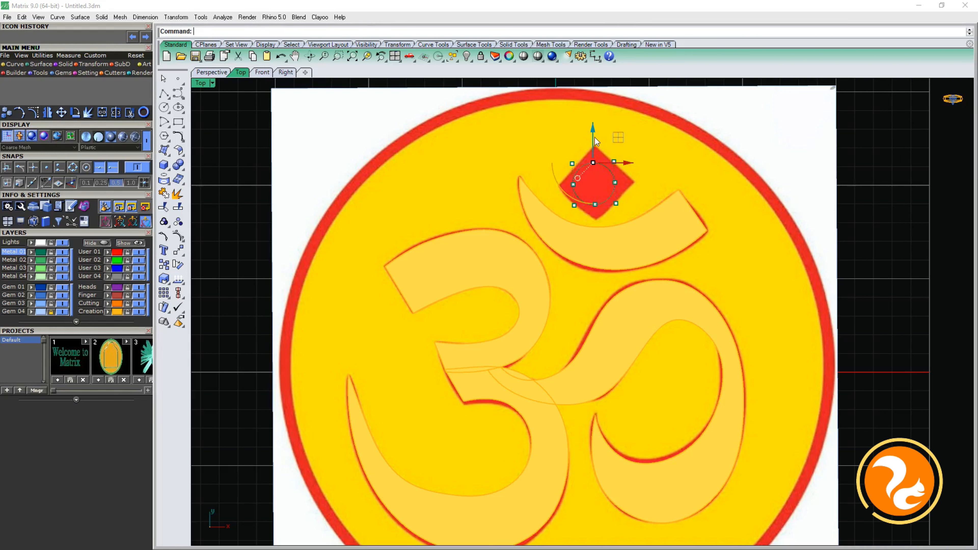
shift+click(595, 205)
drag(594, 205, 594, 220)
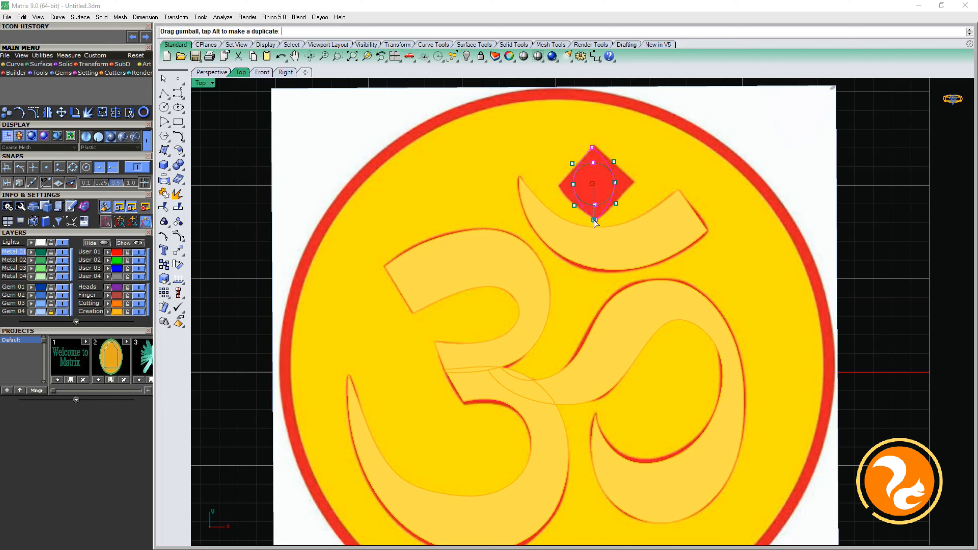
shift+click(573, 185)
shift+click(614, 182)
shift+drag(573, 184, 554, 184)
scroll(598, 181, up, 2)
click(556, 158)
drag(536, 186, 629, 184)
Step: Draw a line across the diamond outline between its side corners and trim away the outline's lower half with it
click(178, 93)
click(544, 188)
click(647, 186)
key(Return)
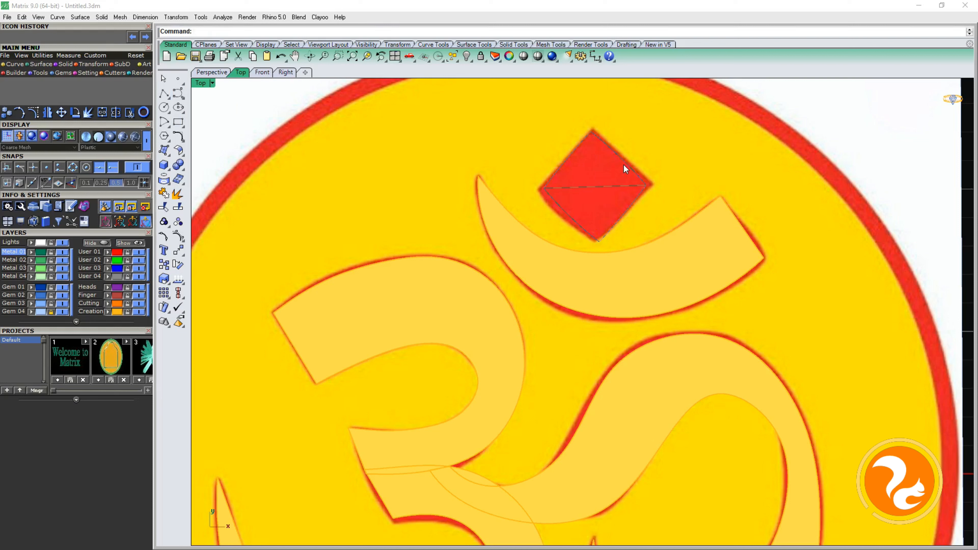
click(610, 186)
text(trim)
key(Return)
click(618, 215)
key(Return)
Step: Mirror the upper half of the diamond outline across the horizontal dividing line
click(633, 172)
text(mirror)
key(Return)
click(646, 185)
click(549, 187)
click(633, 203)
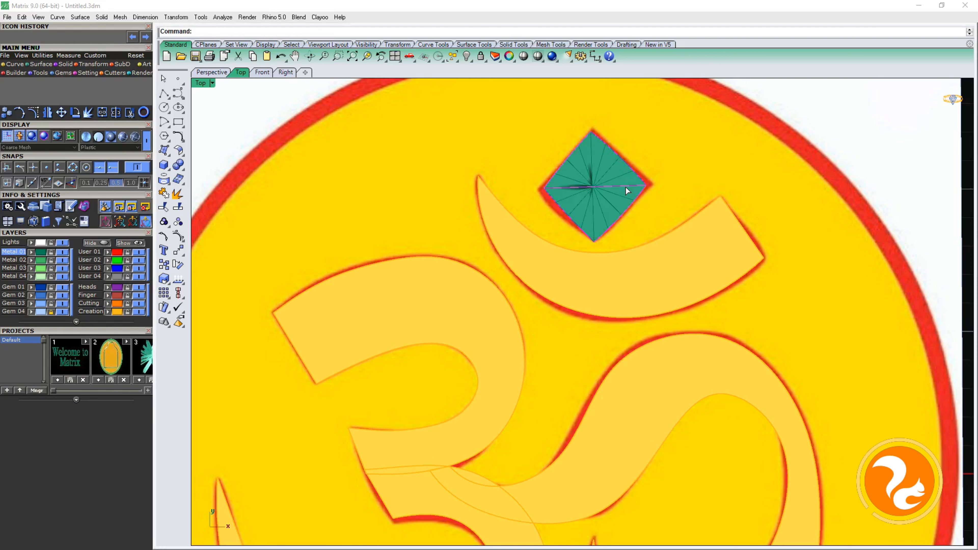
Step: Undo the diamond's surface and delete its outline curves and dividing line
key(ctrl+z)
key(Return)
click(622, 186)
key(Return)
click(618, 192)
key(Escape)
drag(618, 192, 583, 216)
key(Delete)
Step: Create a box over the red diamond, placing its base in the Top view and its height in the Right view
scroll(650, 195, down, 4)
scroll(649, 193, down, 1)
scroll(614, 196, up, 3)
click(163, 164)
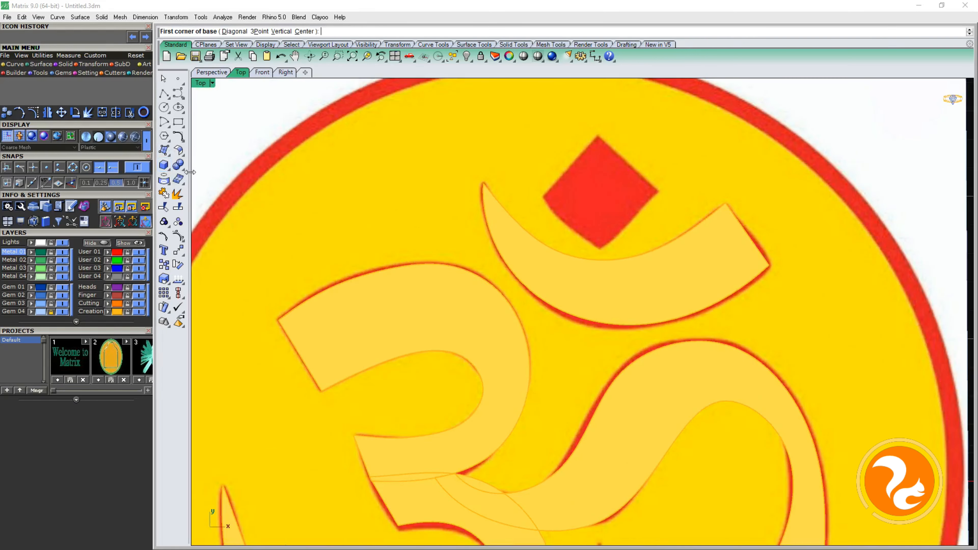
click(216, 73)
click(265, 72)
click(239, 73)
click(589, 187)
click(285, 73)
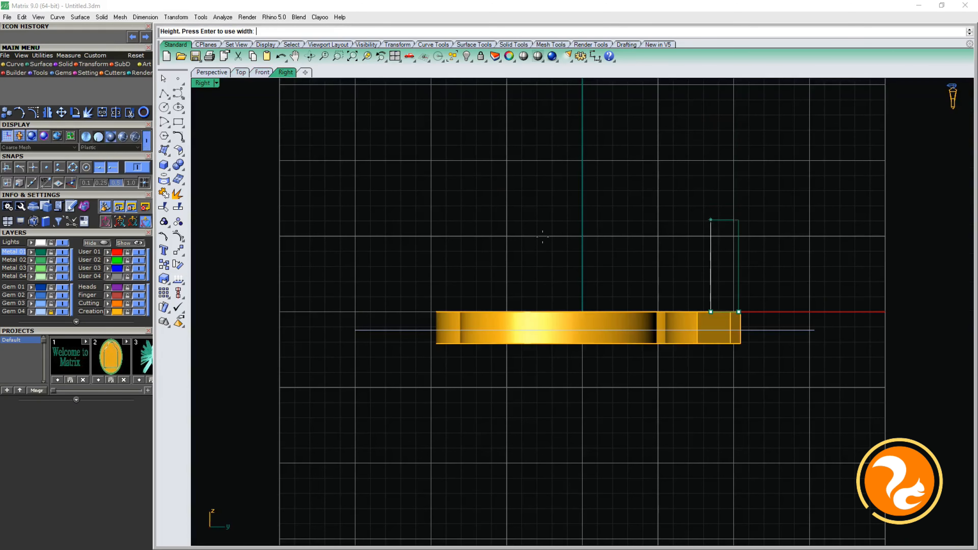
click(612, 278)
Step: Rotate, move and resize the box so its outline fits the red diamond in the reference picture
click(213, 70)
scroll(625, 188, up, 10)
click(625, 189)
mouse_move(625, 190)
mouse_down()
mouse_move(604, 189)
mouse_move(600, 170)
mouse_move(595, 208)
mouse_move(625, 198)
mouse_up()
drag(626, 145, 623, 147)
drag(586, 196, 580, 204)
drag(624, 147, 623, 145)
click(824, 129)
Step: Assign the diamond box to the Creation layer and hide the Gem 04 reference layer
scroll(629, 188, down, 3)
click(610, 180)
click(108, 312)
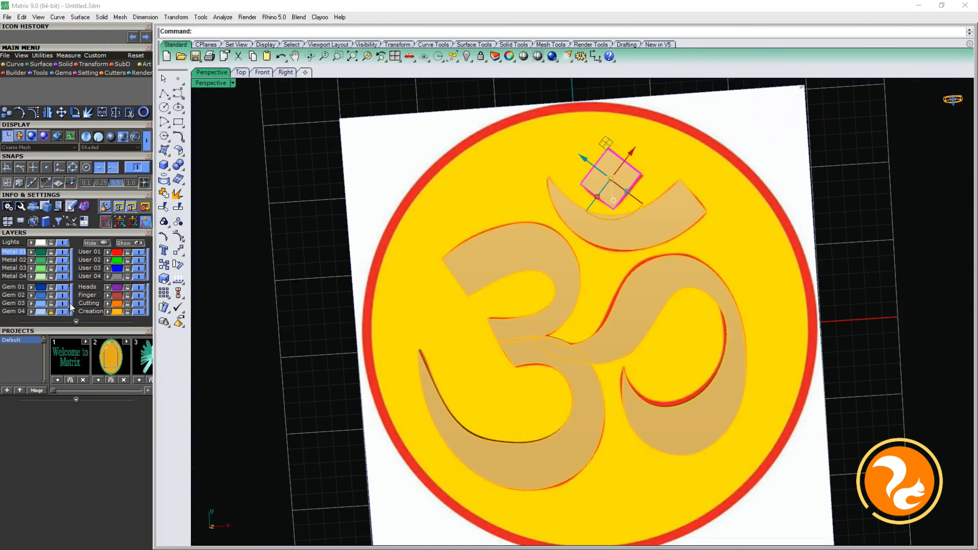
click(62, 312)
click(323, 185)
right_drag(324, 184, 391, 173)
Step: Lower the diamond box in the Right view and adjust its height to match the strokes' upper and lower faces
click(286, 73)
drag(737, 264, 736, 301)
scroll(729, 349, up, 8)
drag(753, 336, 753, 333)
click(706, 159)
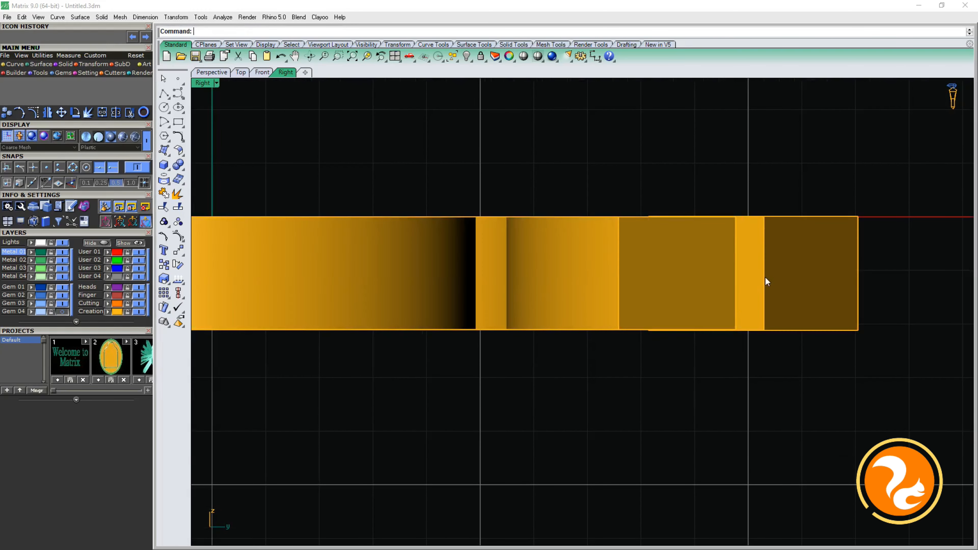
click(764, 277)
scroll(729, 304, up, 4)
drag(766, 343, 767, 341)
click(685, 129)
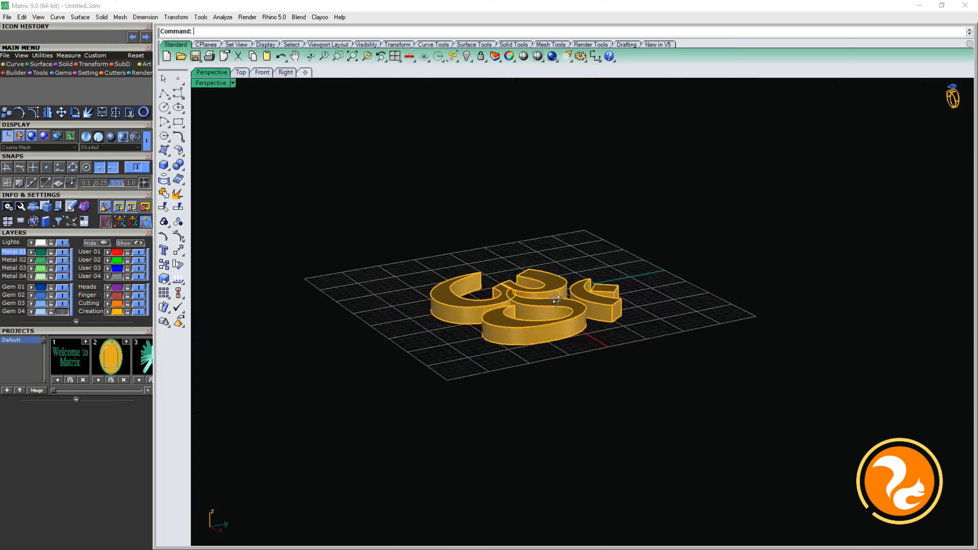
click(242, 73)
scroll(587, 228, down, 3)
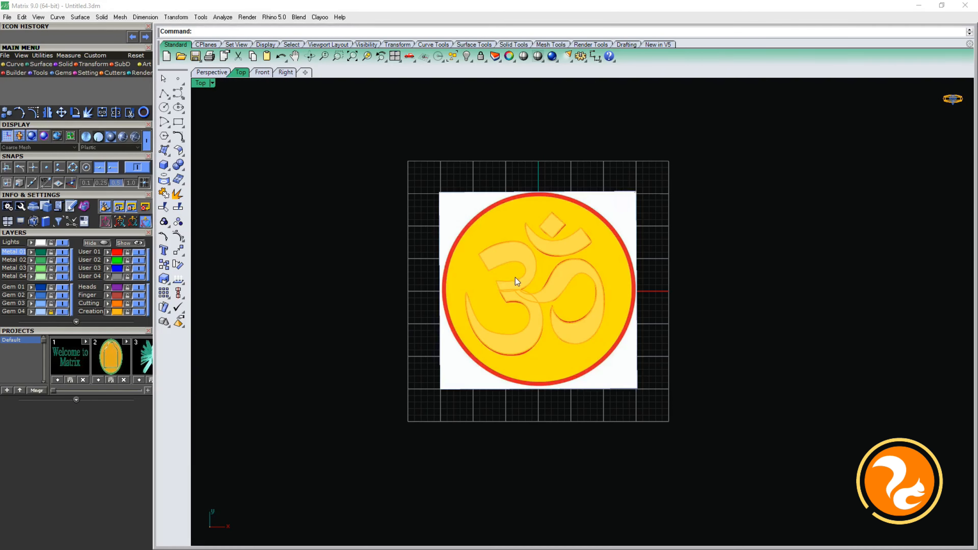
click(553, 246)
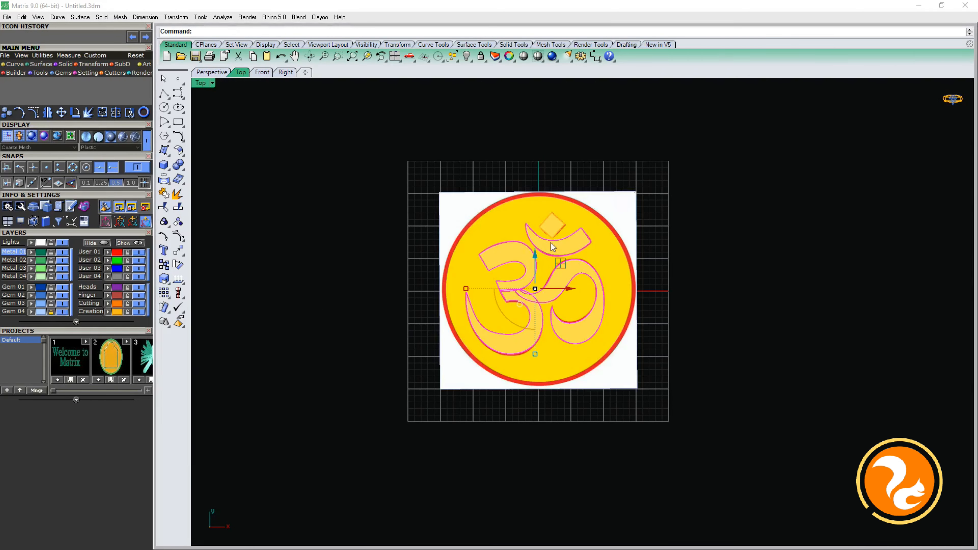
click(323, 316)
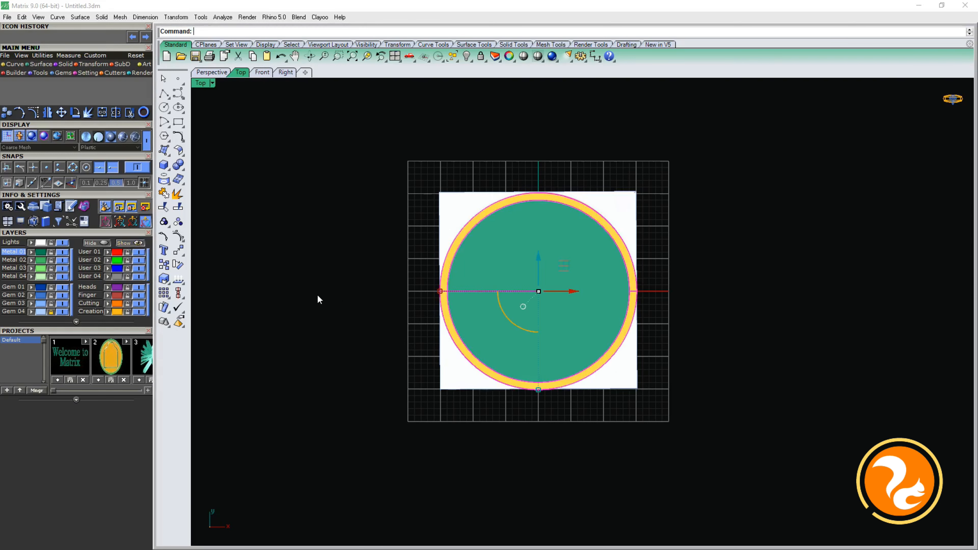
Step: Put the round base disc on the yellow Creation layer and the outer rim on a red layer
click(107, 311)
text(U)
key(Return)
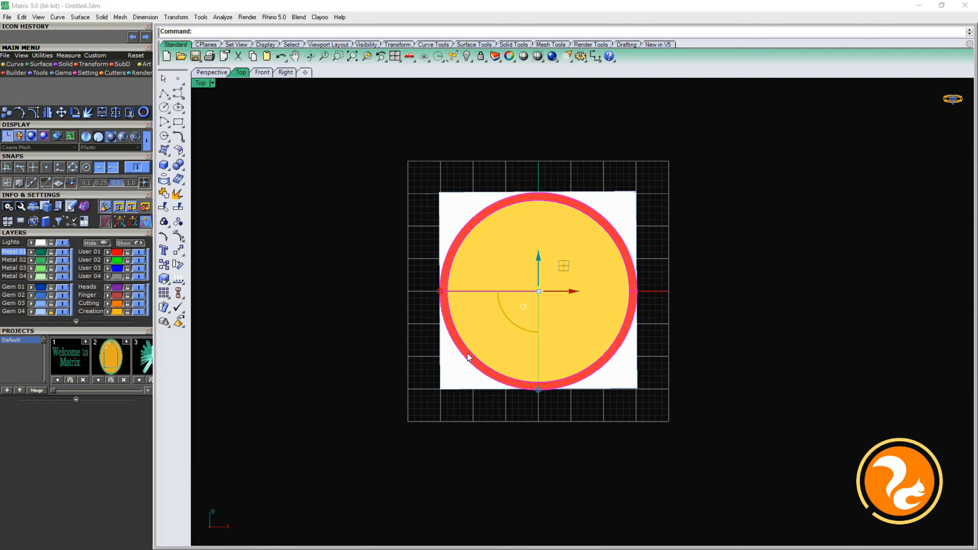
Step: Adjust the vertical position of the base disc and rim in the Right view and hide the Gem 04 layer
click(286, 72)
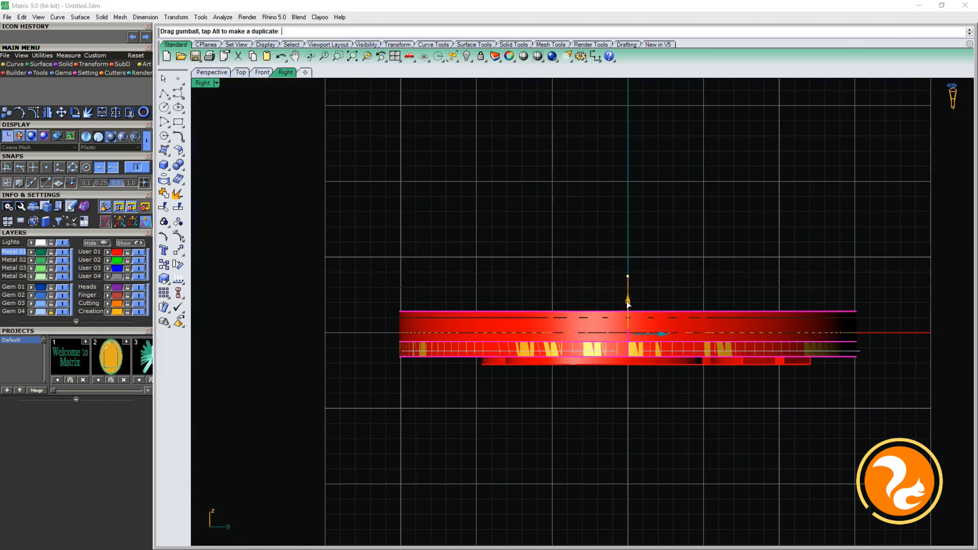
click(222, 72)
key(Escape)
right_drag(717, 327, 660, 432)
scroll(722, 324, up, 5)
scroll(660, 432, down, 8)
click(61, 312)
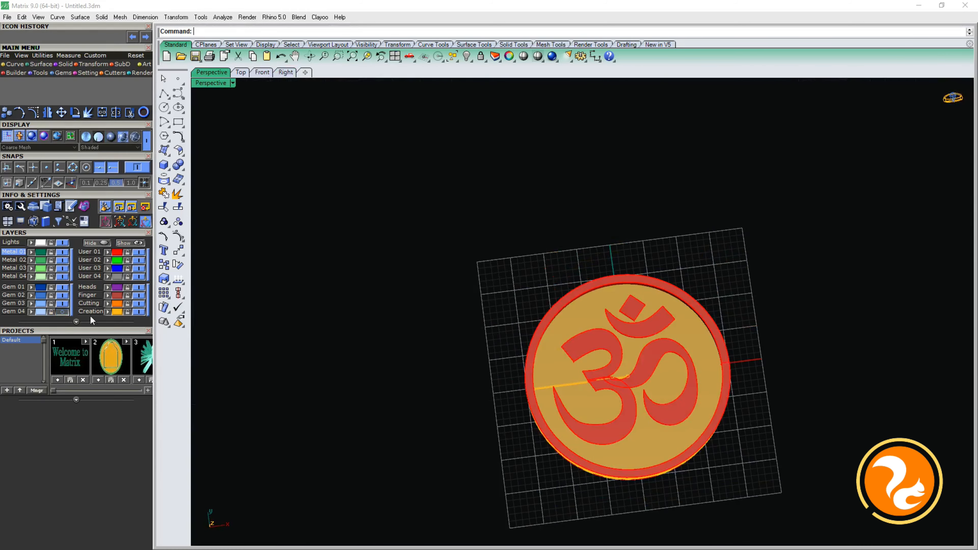
Step: Examine the assembled Om pendant from above and at an angle in the Perspective view
scroll(485, 314, down, 6)
right_drag(554, 362, 577, 347)
scroll(577, 347, up, 5)
click(569, 347)
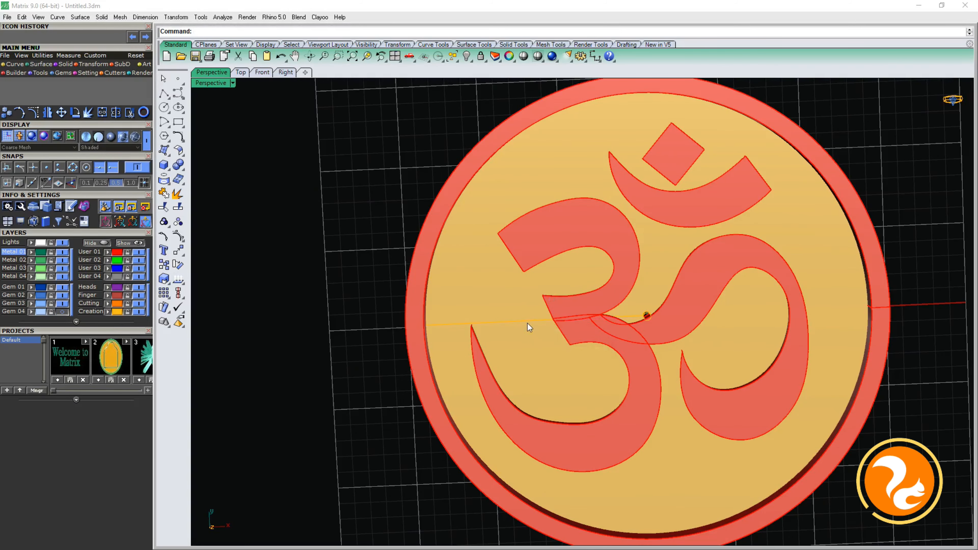
right_drag(571, 352, 701, 371)
key(Escape)
scroll(770, 403, down, 8)
right_drag(789, 327, 735, 294)
Step: Try to scale the pendant's rim and base inward in the Perspective view, then undo the scaling
click(685, 299)
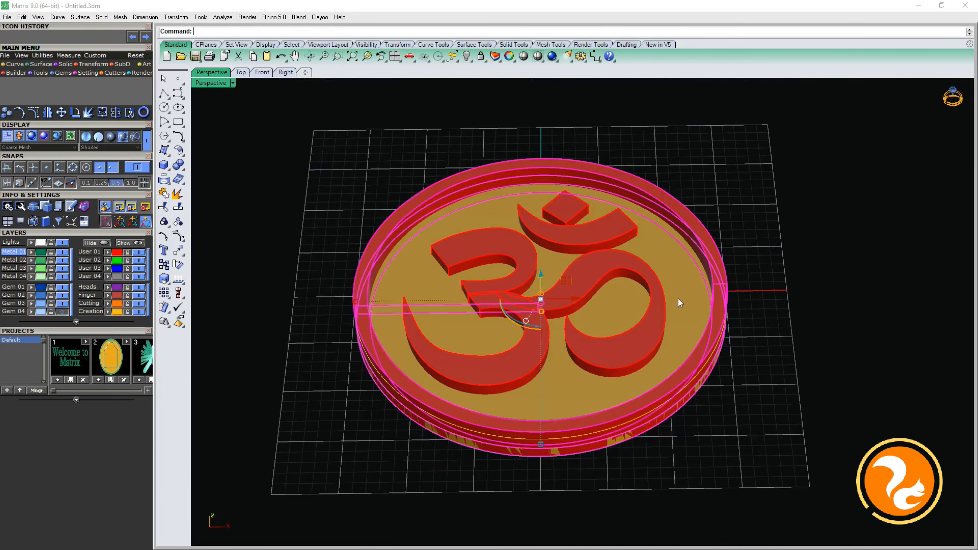
drag(353, 301, 383, 299)
right_drag(504, 301, 513, 355)
key(ctrl+z)
Step: Scale the selected rim and base slightly inward in the Top view and delete a stray object on the horizontal axis
click(240, 72)
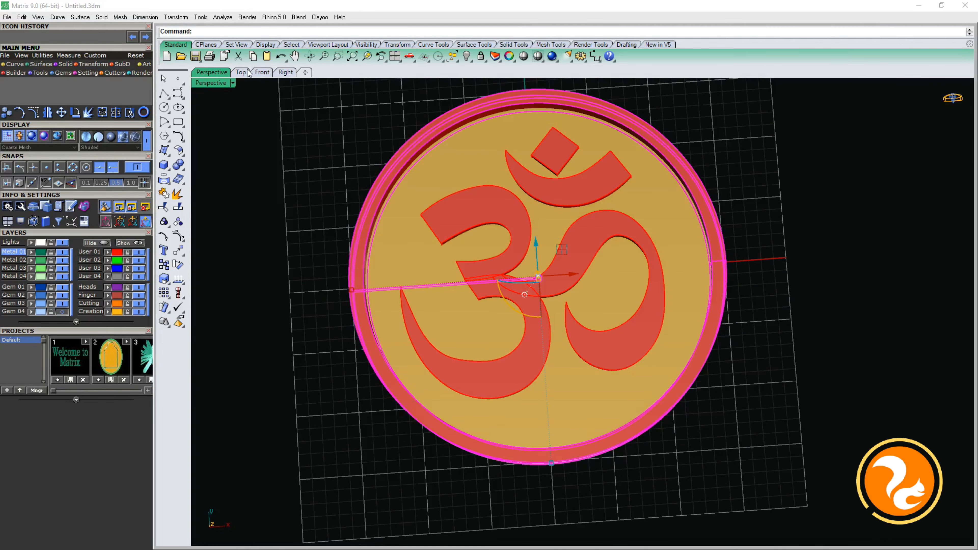
drag(439, 291, 442, 291)
scroll(639, 292, up, 6)
click(635, 291)
key(Delete)
Step: Change the Perspective viewport's display mode and turn the pendant to face the view
click(201, 74)
right_drag(330, 214, 427, 400)
click(427, 400)
click(702, 388)
mouse_move(702, 388)
right_down()
mouse_move(710, 357)
mouse_move(709, 386)
right_up()
click(233, 84)
click(260, 216)
right_drag(616, 377, 613, 355)
scroll(530, 308, down, 6)
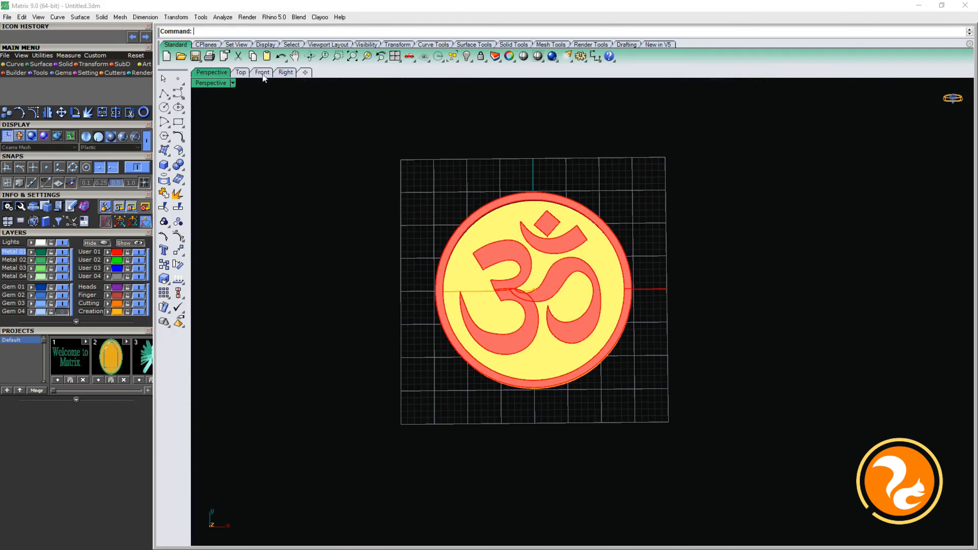
Step: Draw a small circle beside the pendant's upper-right edge as the path for a ring
click(167, 109)
scroll(558, 182, up, 2)
click(718, 234)
text(0)
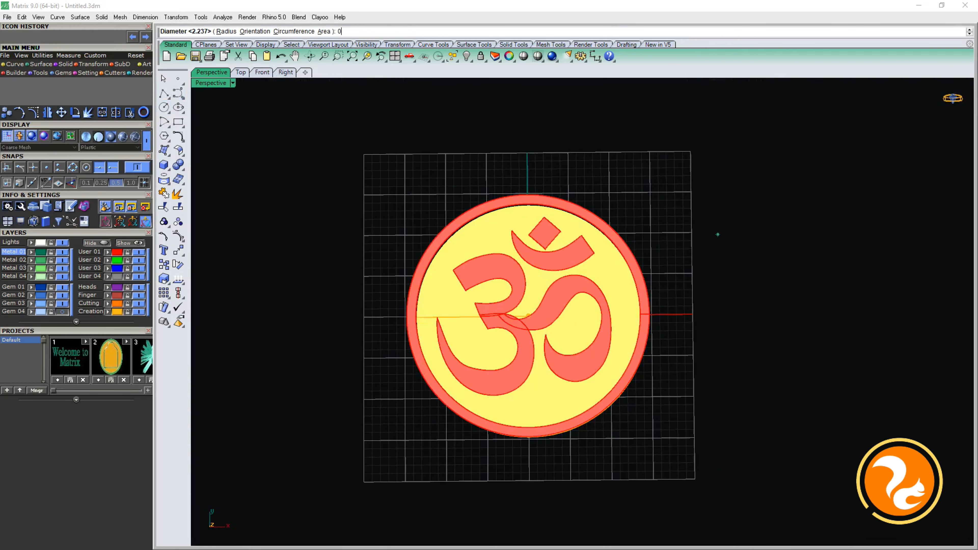
click(748, 240)
click(749, 240)
Step: Pipe the small circle beside the pendant into a solid ring with round cross-section
text(pipe)
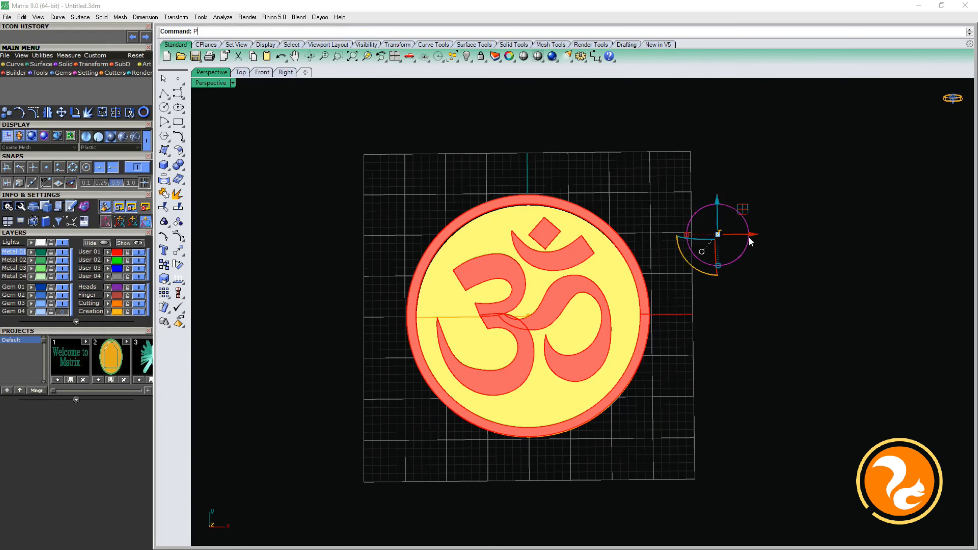
key(Return)
click(240, 72)
scroll(785, 184, up, 4)
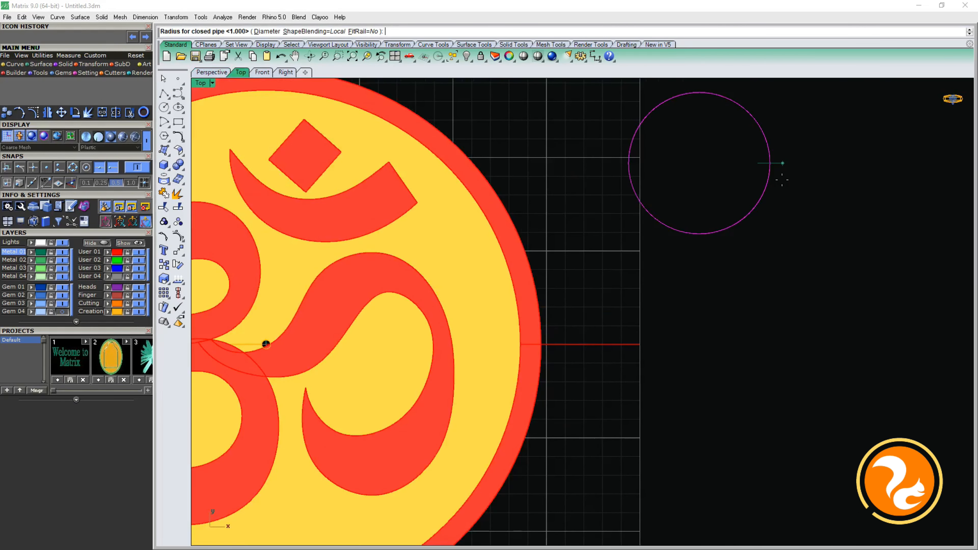
key(Return)
scroll(786, 180, down, 2)
Step: Move the piped ring to the top centre of the pendant's rim and scale it down uniformly in the Top view
drag(773, 172, 640, 172)
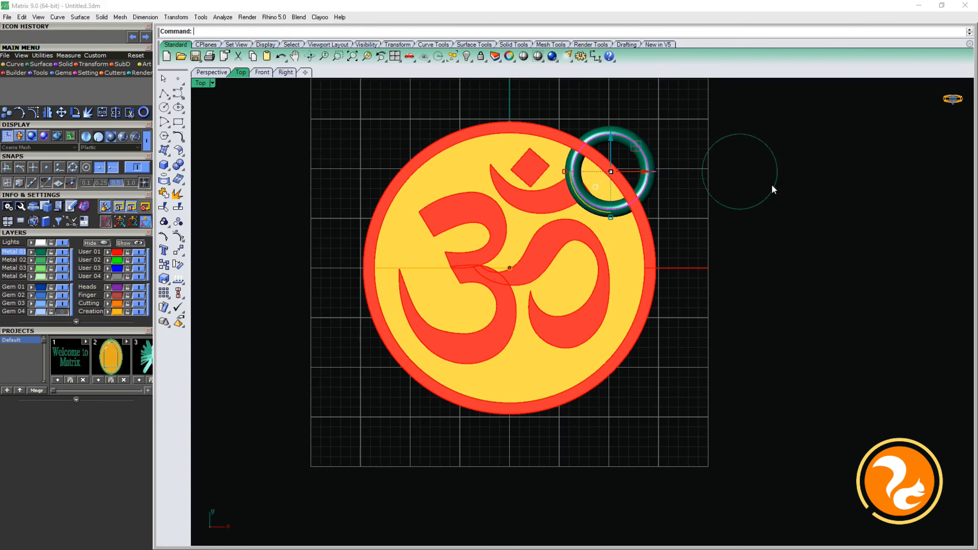
scroll(743, 246, down, 8)
right_drag(740, 246, 699, 326)
scroll(699, 325, up, 6)
drag(722, 342, 644, 290)
shift+drag(574, 290, 590, 290)
Step: Assign the hanging ring to the Creation layer and lower it in the Right view to line up with the pendant's thickness
click(108, 312)
click(596, 279)
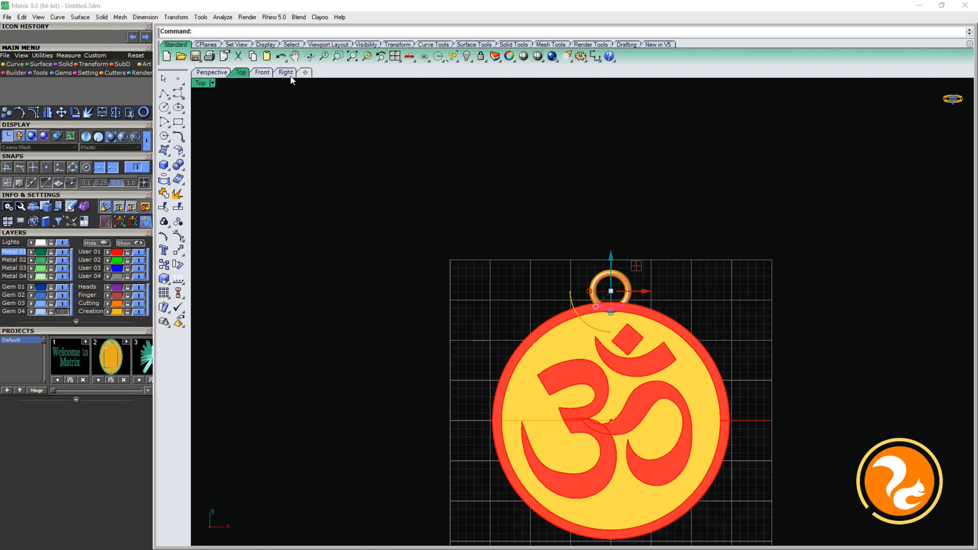
click(285, 72)
right_drag(718, 338, 675, 337)
drag(746, 330, 746, 335)
drag(745, 284, 745, 301)
key(Escape)
Step: Nudge the hanging ring slightly outward from the pendant's rim in the Perspective view and deselect it
click(217, 75)
scroll(636, 225, down, 2)
shift+right_drag(636, 226, 788, 332)
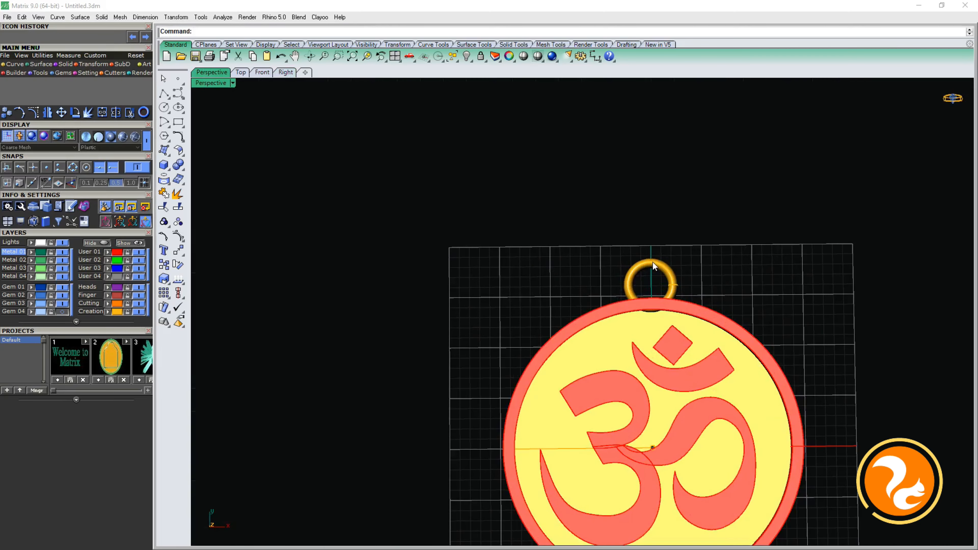
drag(649, 250, 649, 248)
click(670, 253)
Step: Select the whole pendant with its ring and scale it uniformly to about one third of its size in the Top view
right_drag(631, 366, 667, 363)
scroll(657, 289, down, 8)
shift+right_drag(657, 289, 598, 279)
drag(459, 204, 668, 418)
click(244, 73)
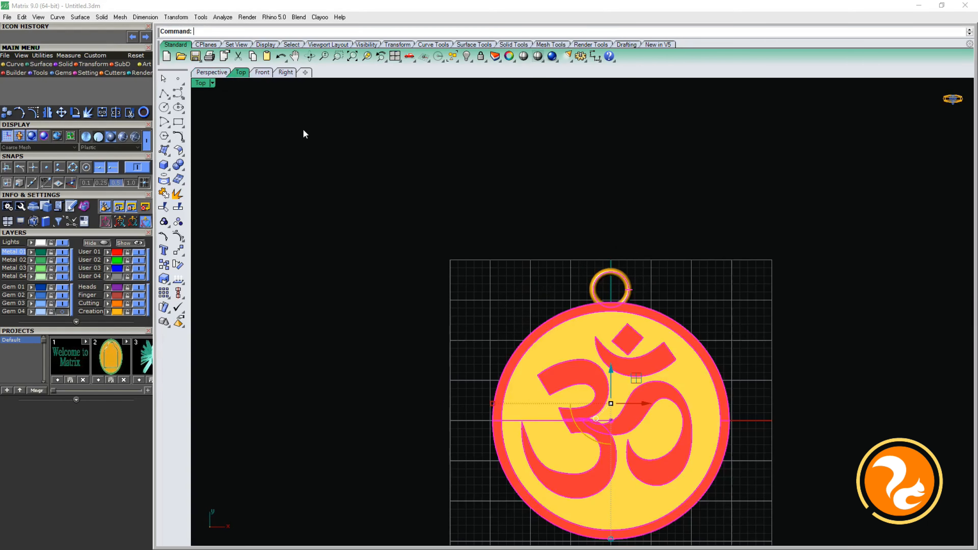
shift+drag(492, 403, 574, 427)
click(678, 415)
right_drag(657, 433, 601, 351)
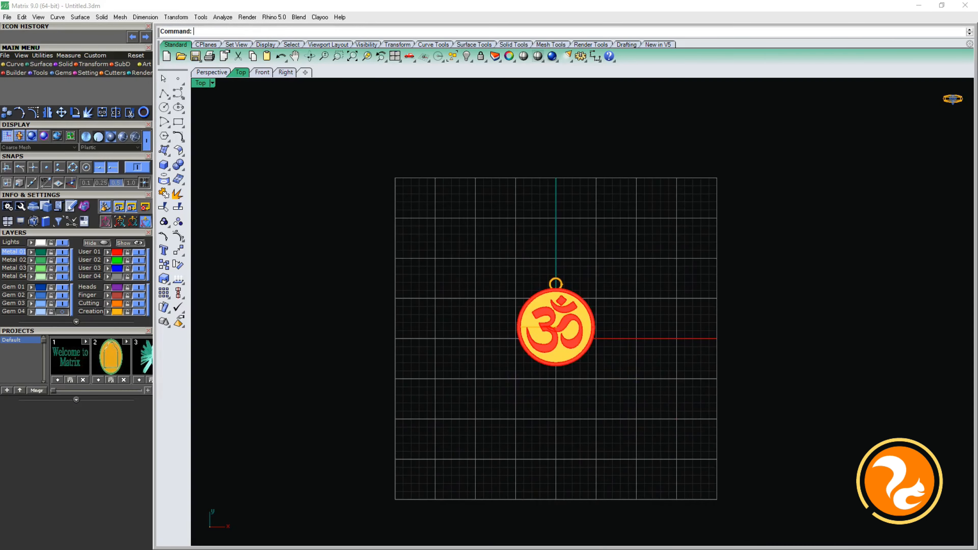
Step: Examine the scaled pendant from an oblique angle in the Perspective view
click(222, 75)
right_drag(585, 455, 555, 463)
scroll(578, 332, up, 12)
right_drag(578, 332, 612, 288)
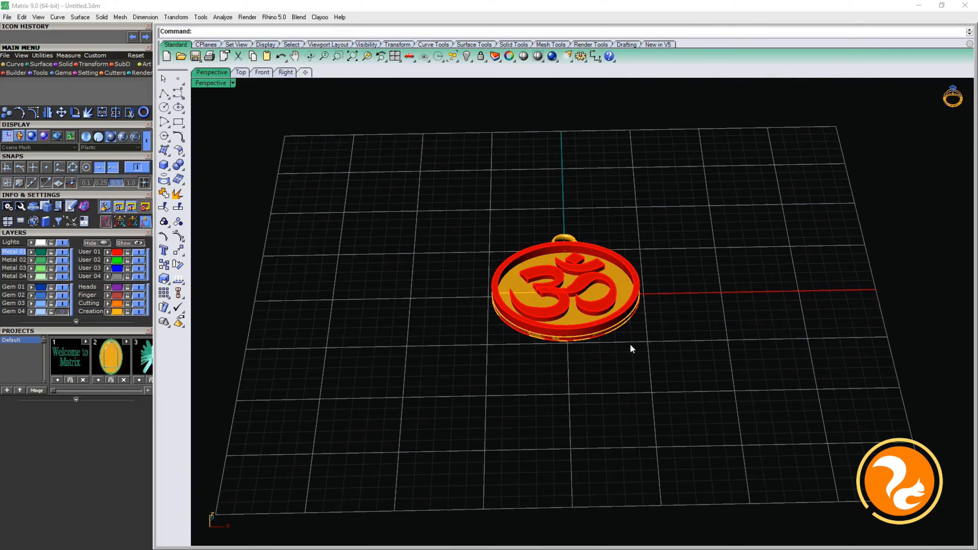